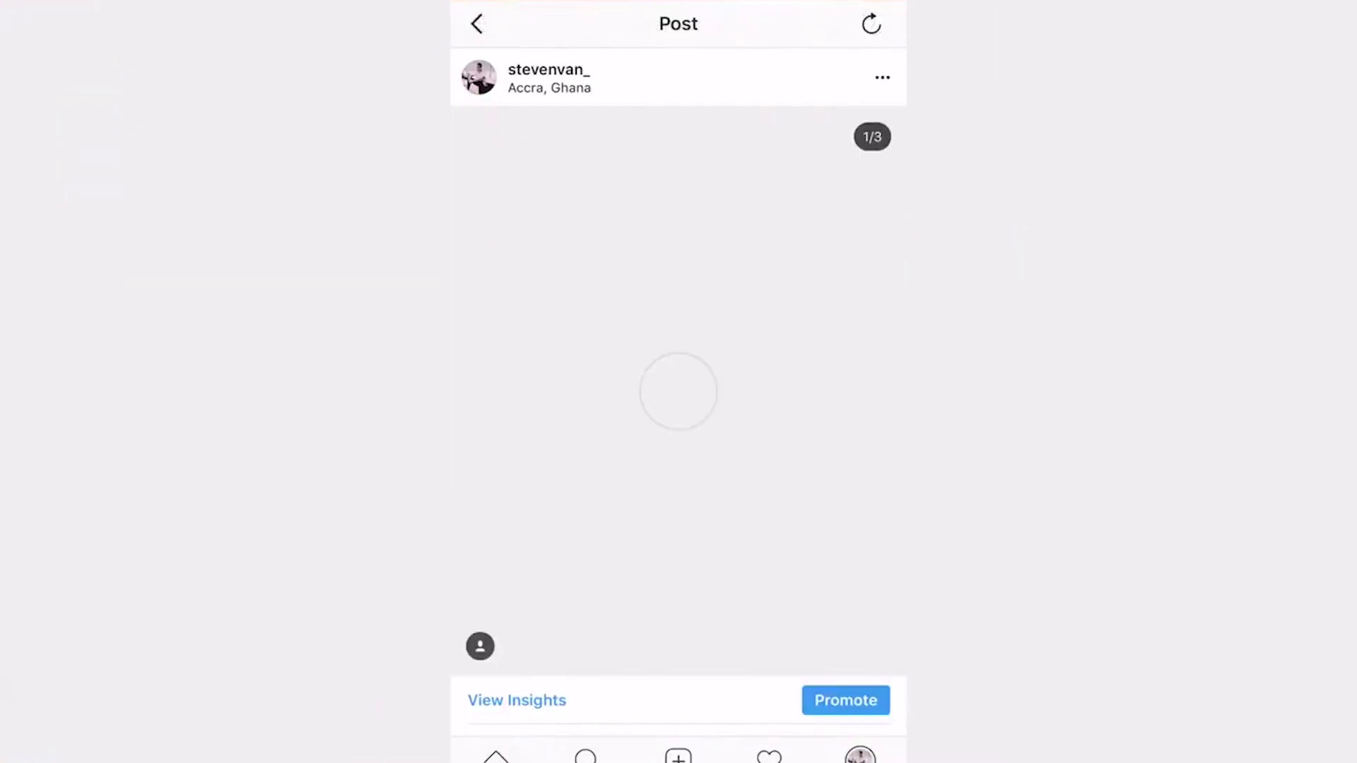
- Browse the multi-photo carousel posts tagged Accra, Ghana and Toronto, Ontario in Instagram
scroll(678, 391, "right", 5)
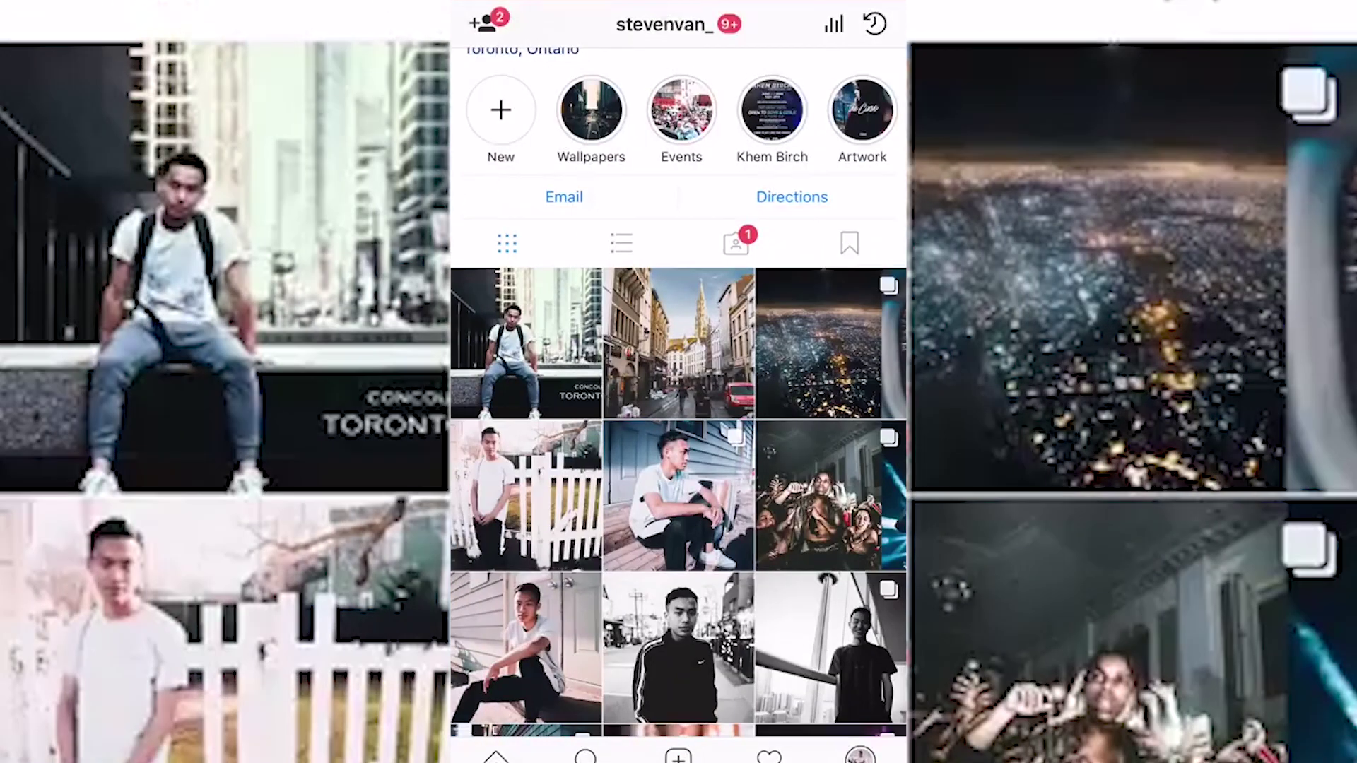
left_click(824, 650)
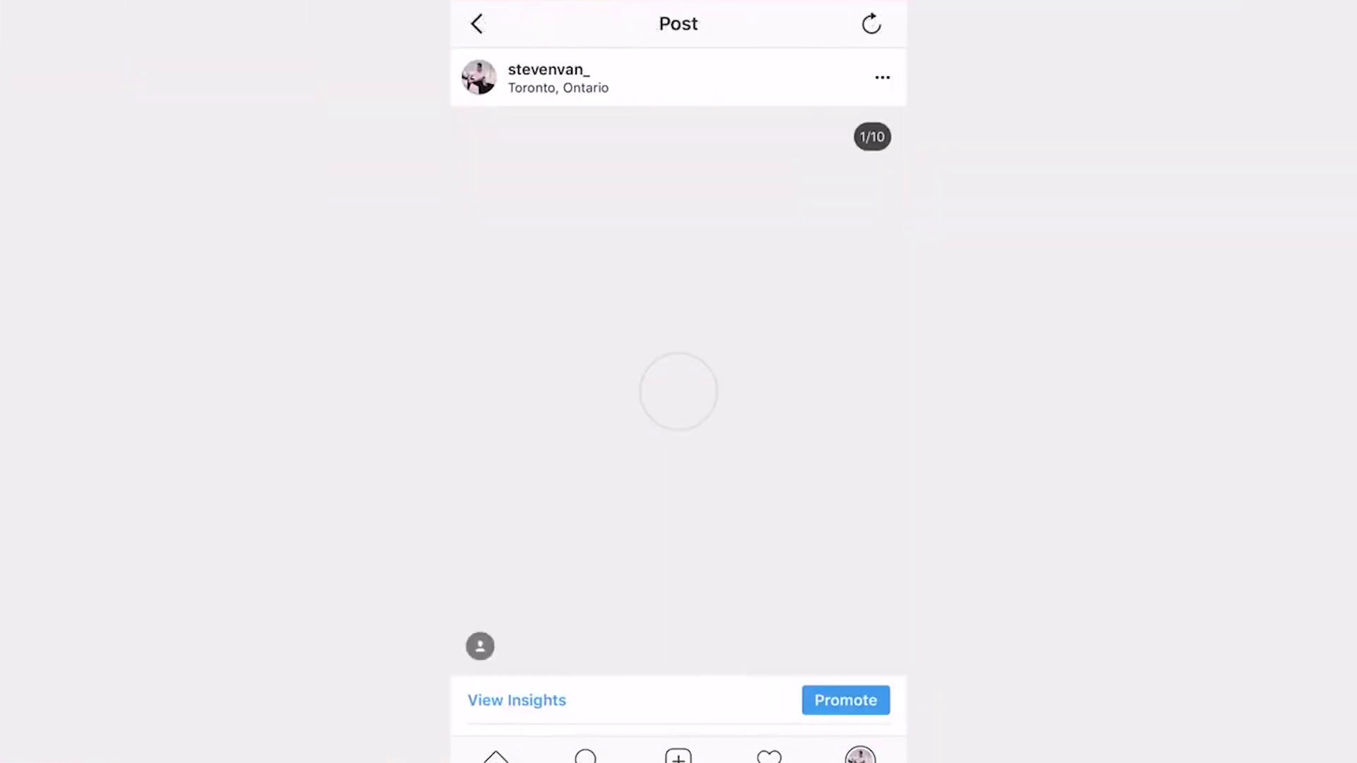
scroll(678, 391, "right", 5)
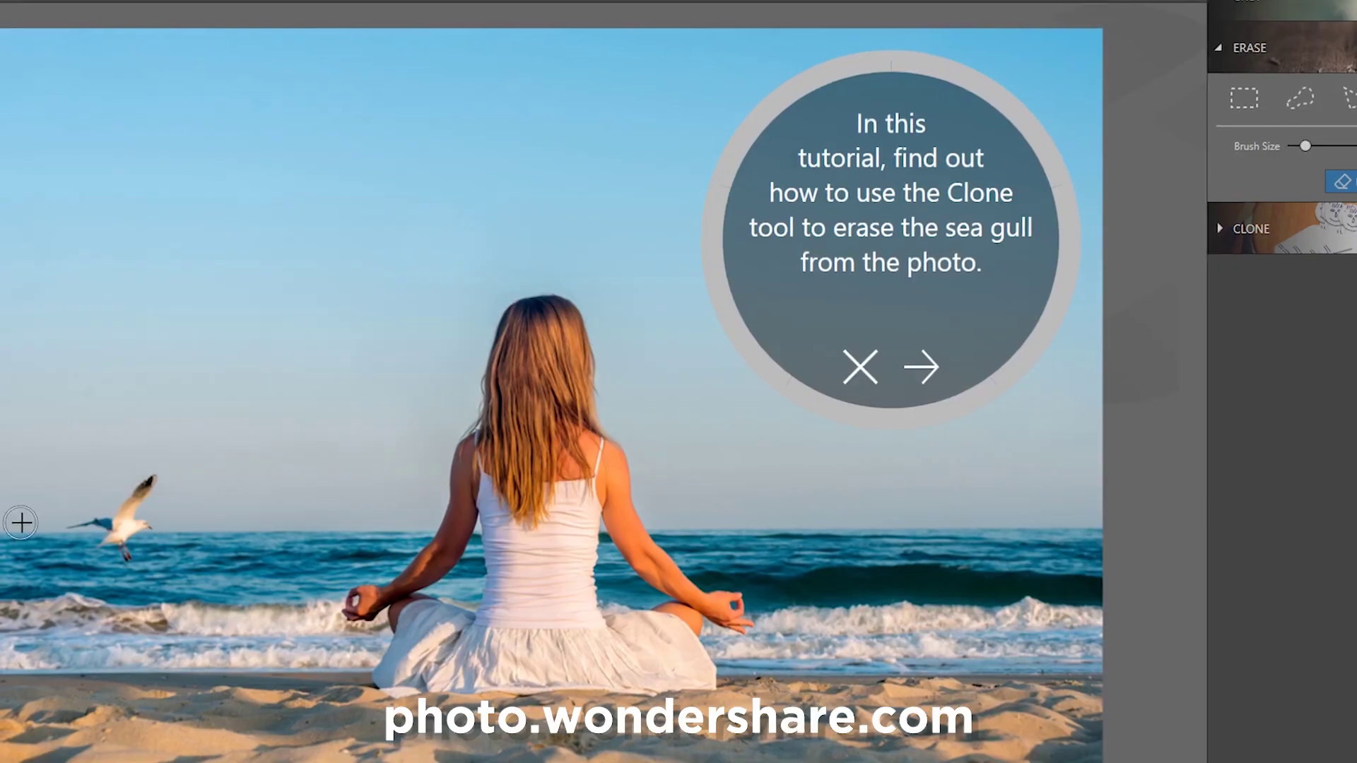
- Switch to Photo Eraser and follow the Clone module tutorial on the sample Photo_3.jpg, working on the seagull
left_click(921, 366)
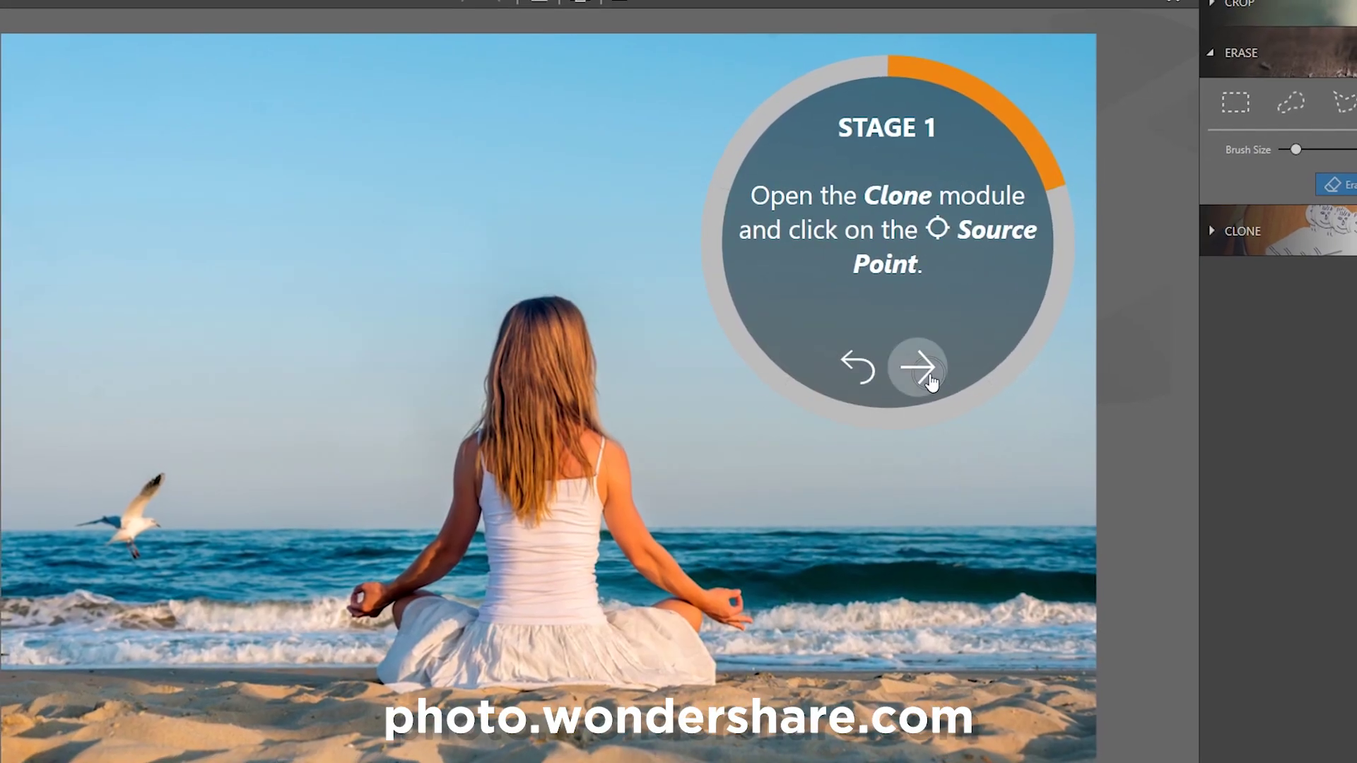
left_click(926, 374)
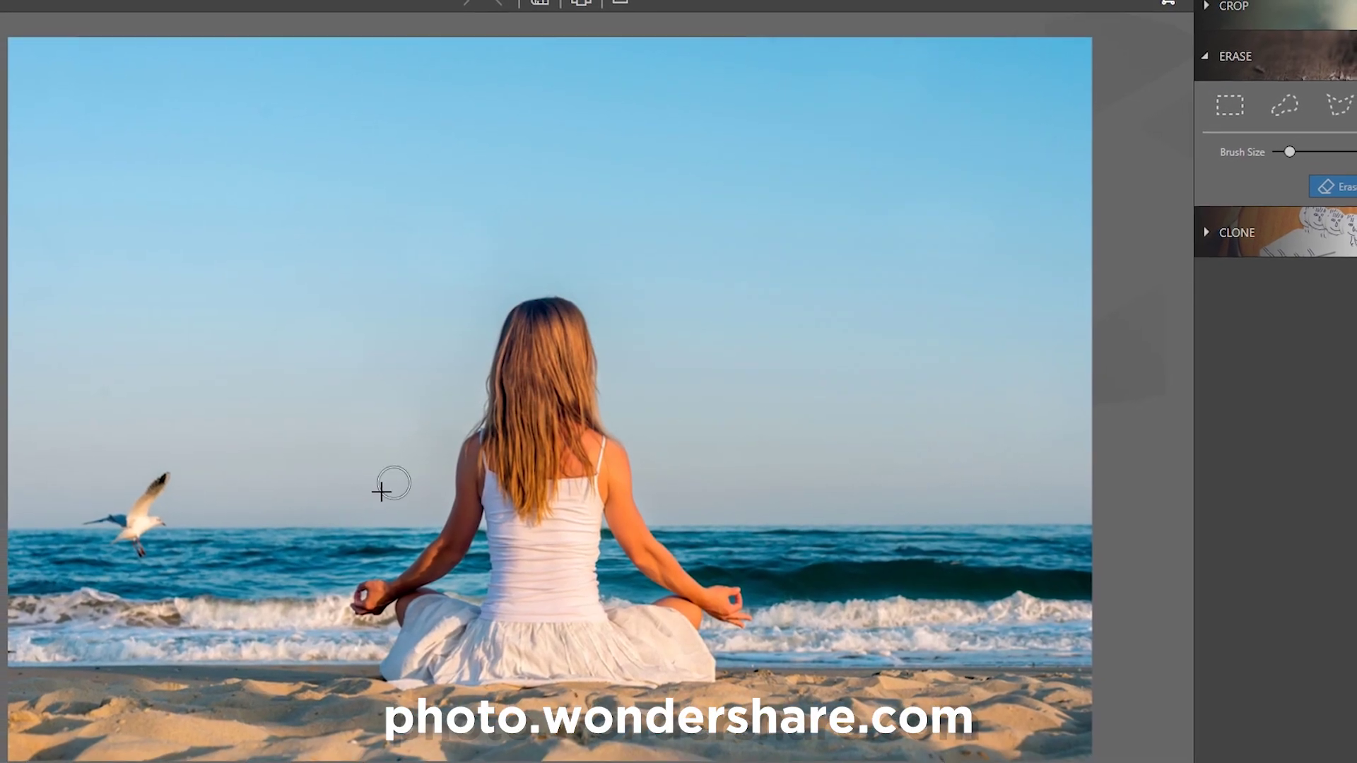
mouse_move(154, 523)
left_mouse_down()
mouse_move(142, 498)
mouse_move(103, 520)
mouse_move(149, 548)
left_mouse_up()
left_click(1330, 189)
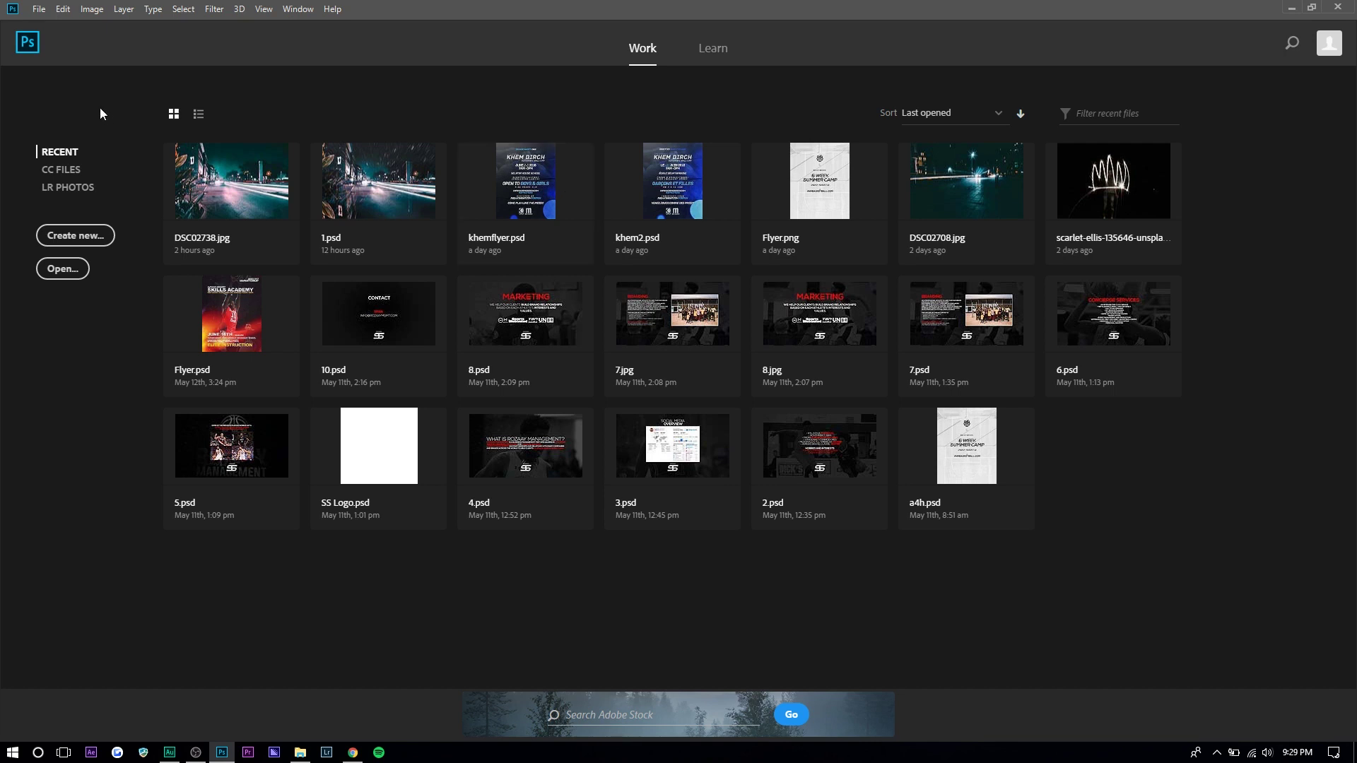
- Open DSC06827.jpg in Photoshop and add a guide layout with 2 columns
left_click(38, 11)
left_click(49, 33)
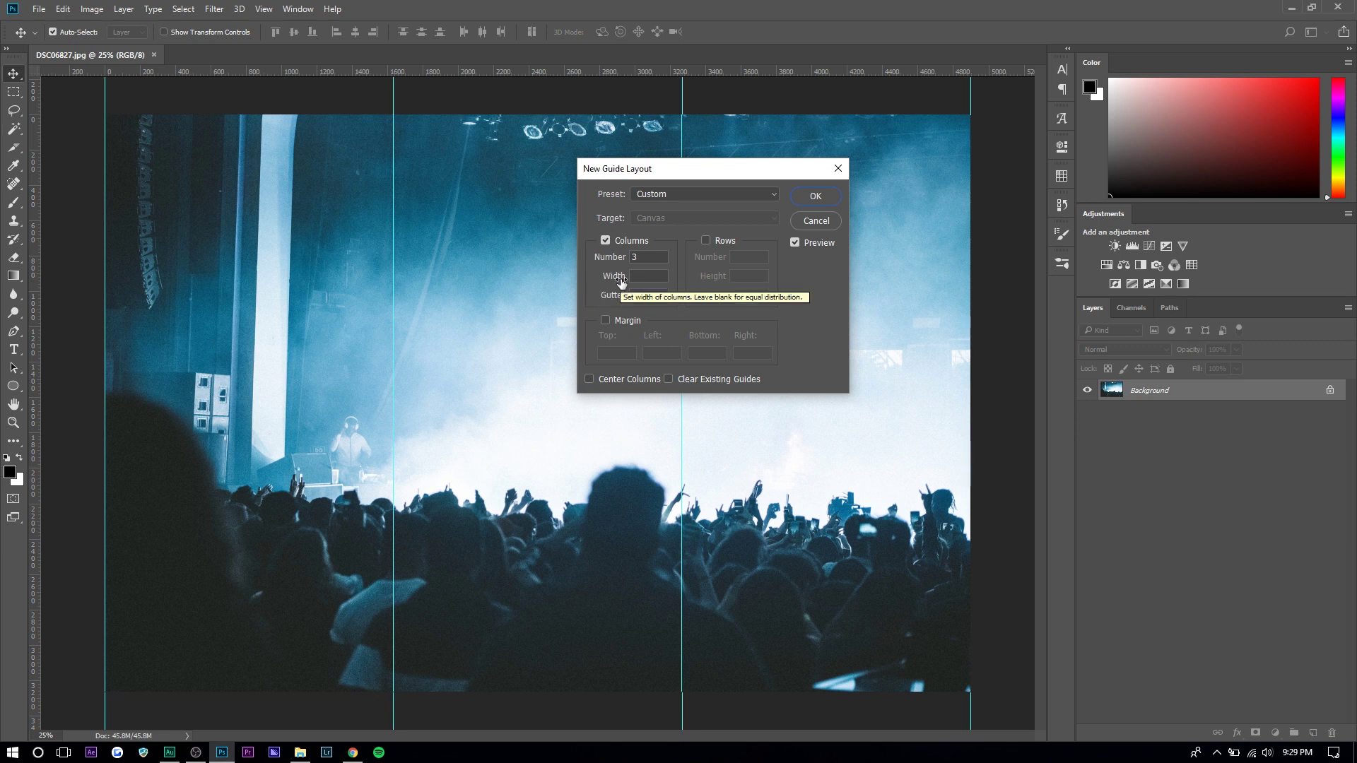
double_click(645, 256)
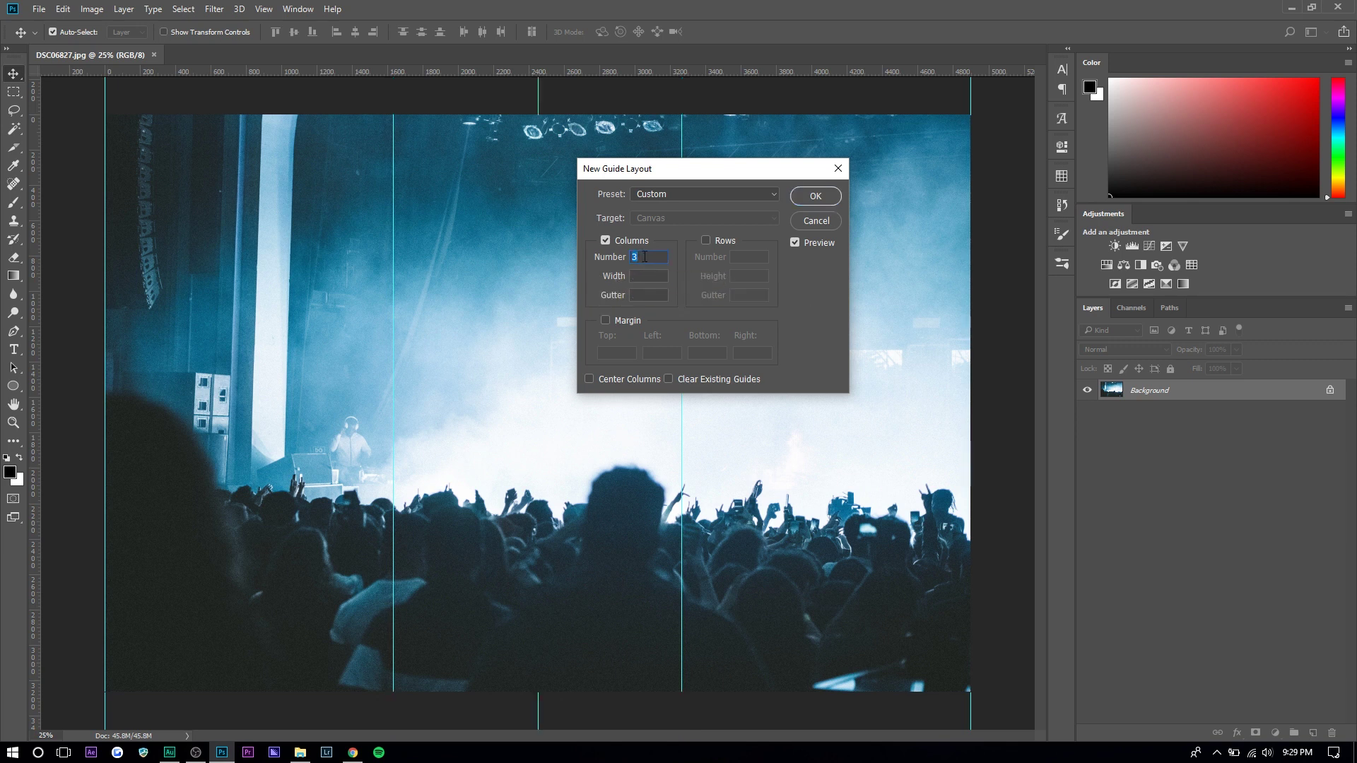
type("2")
left_click(815, 196)
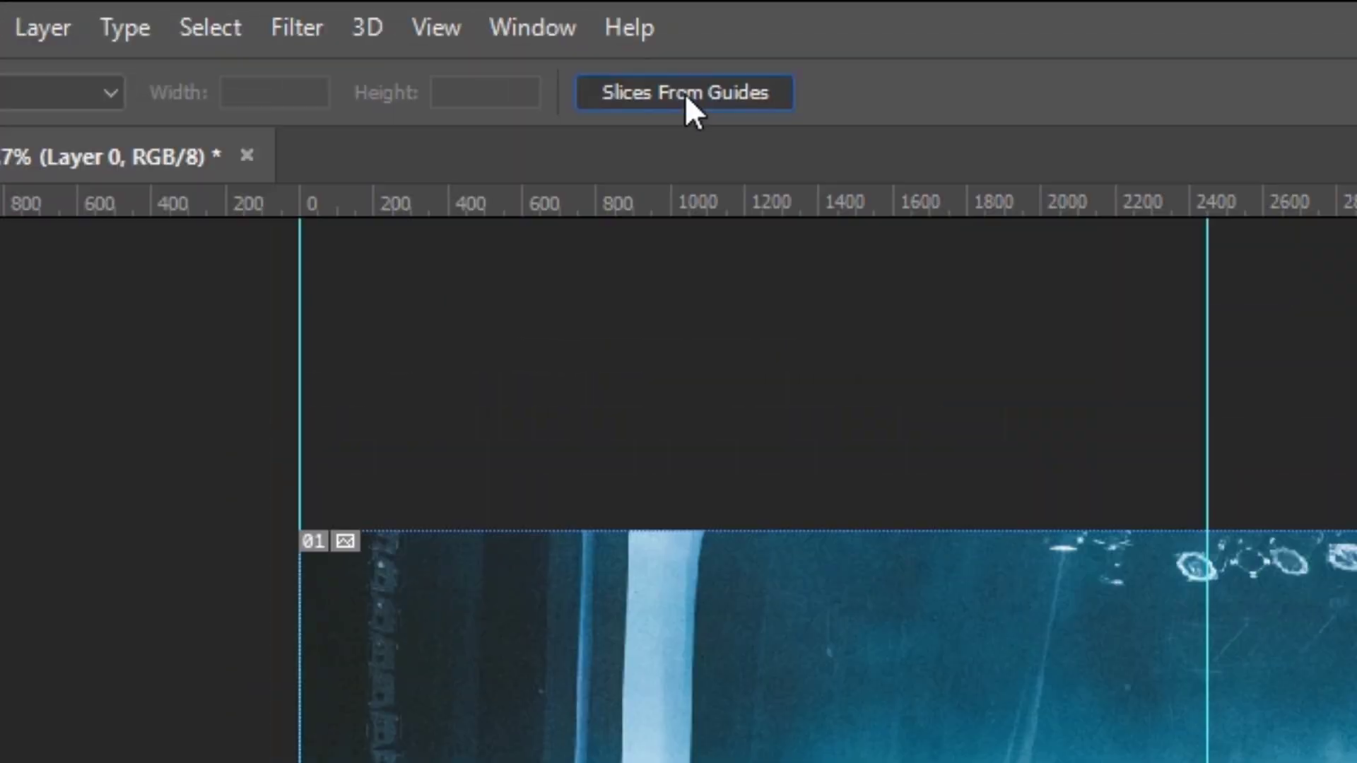
- Create slices from the guides and crop the concert photo to a 12:5 ratio
left_click(369, 30)
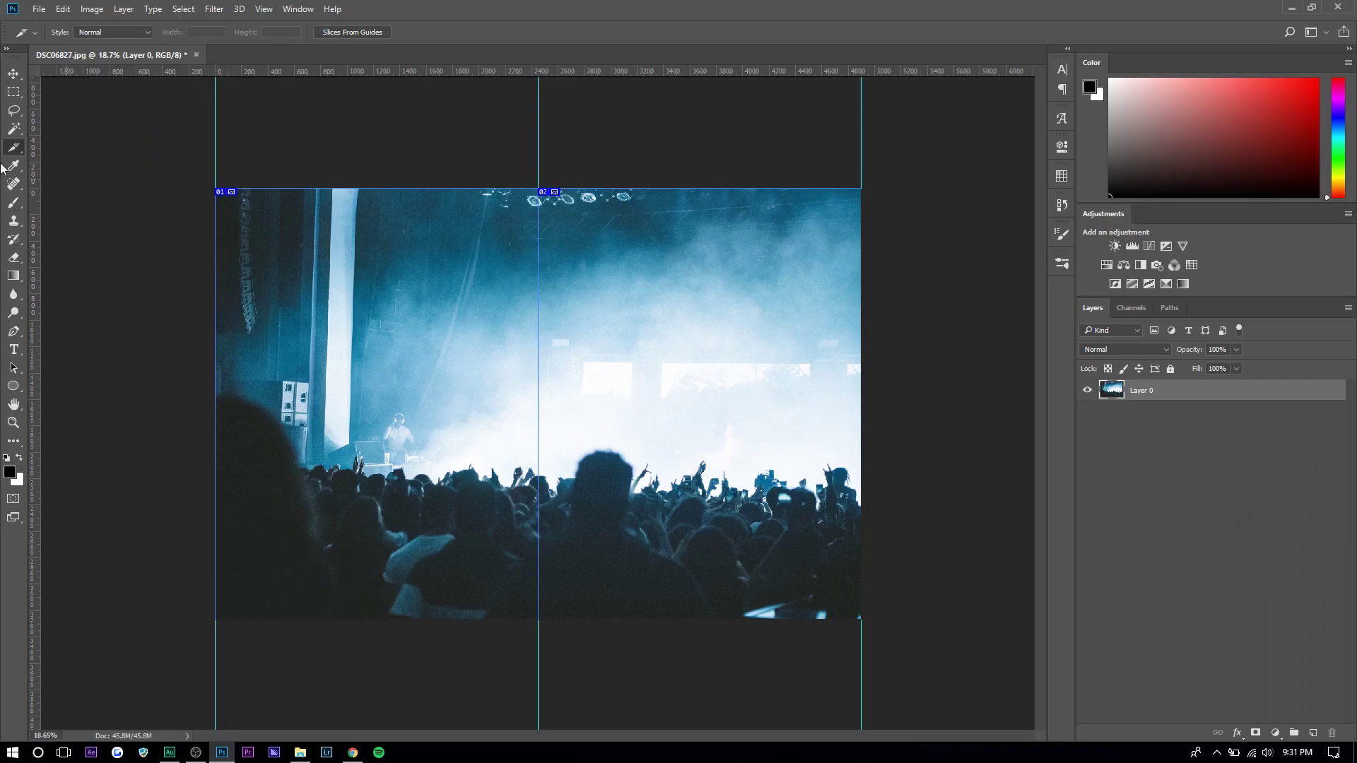
left_click(15, 75)
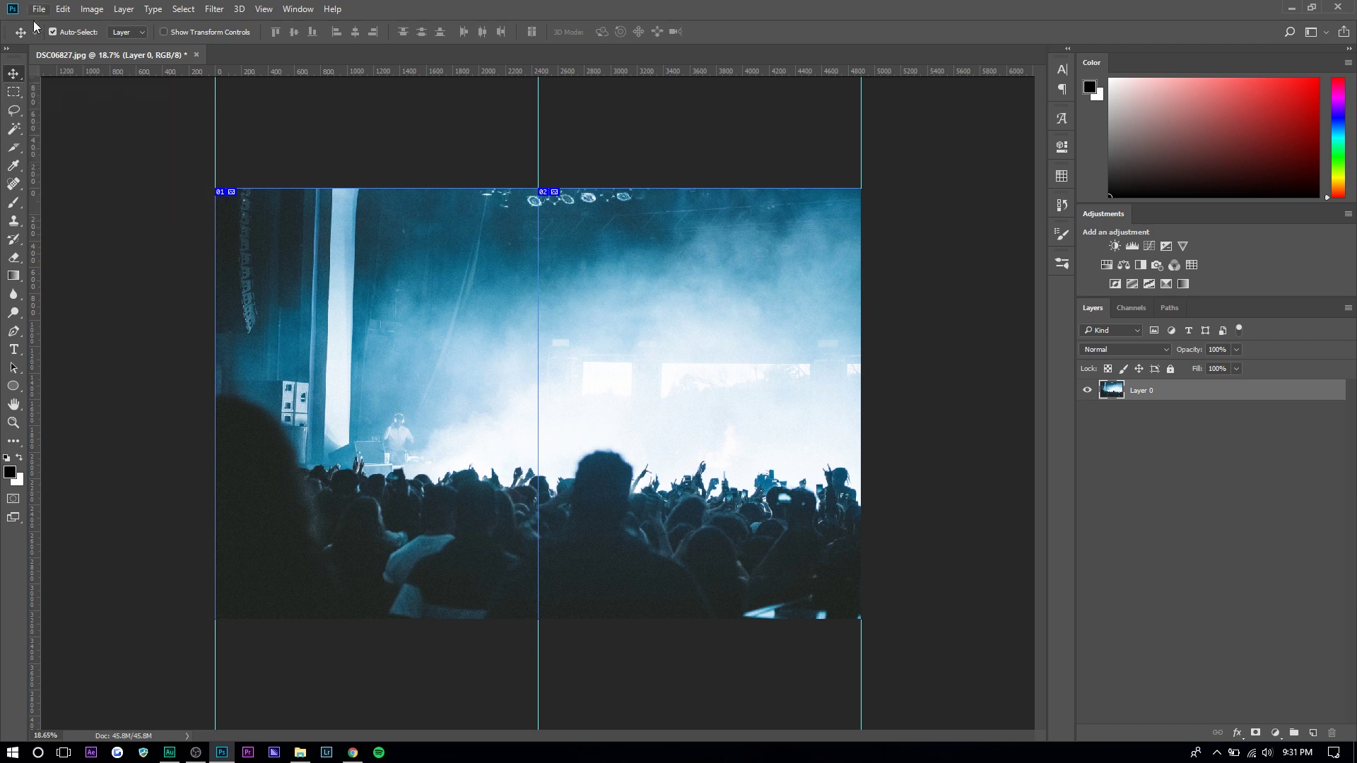
right_click(14, 147)
left_click(64, 145)
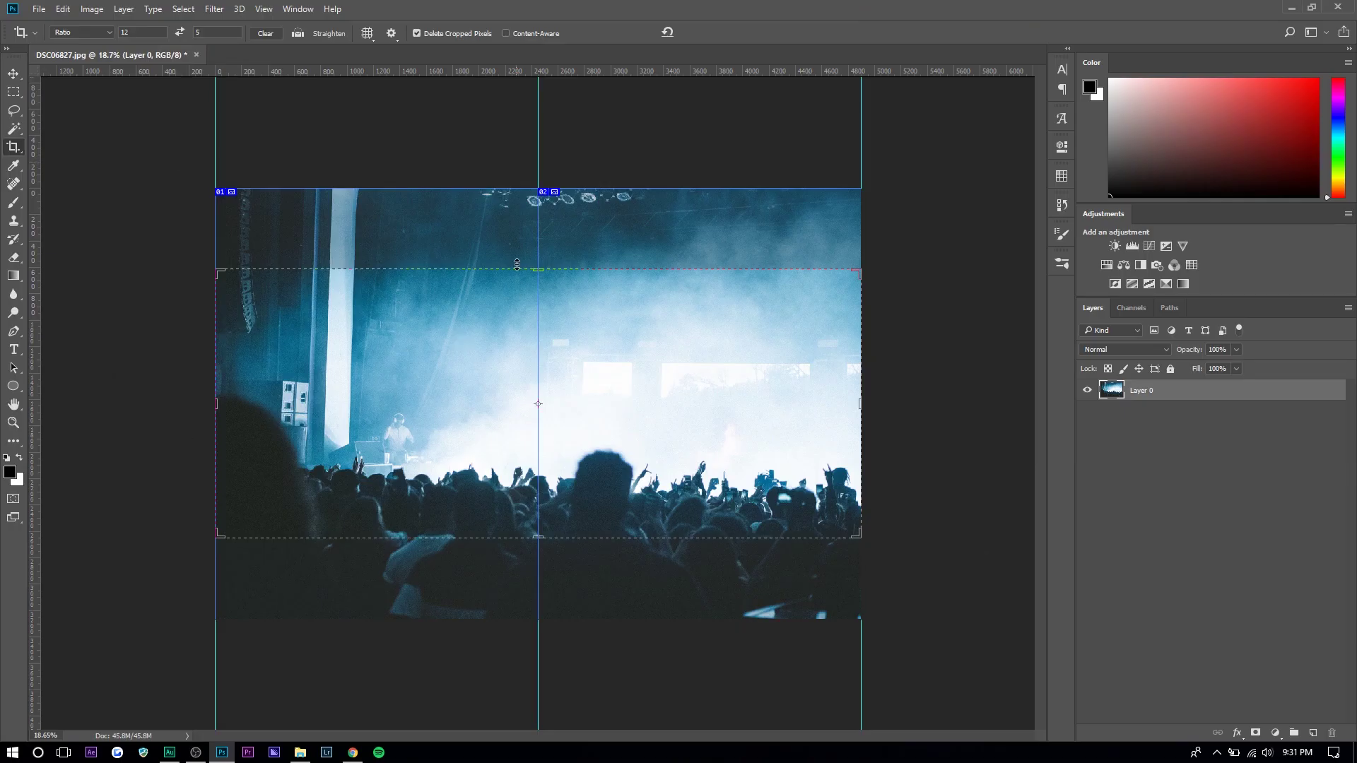
left_click(517, 264)
left_click(716, 33)
- Export the two slices as 1_01 and 1_02 and view both images in Photos
left_click(47, 7)
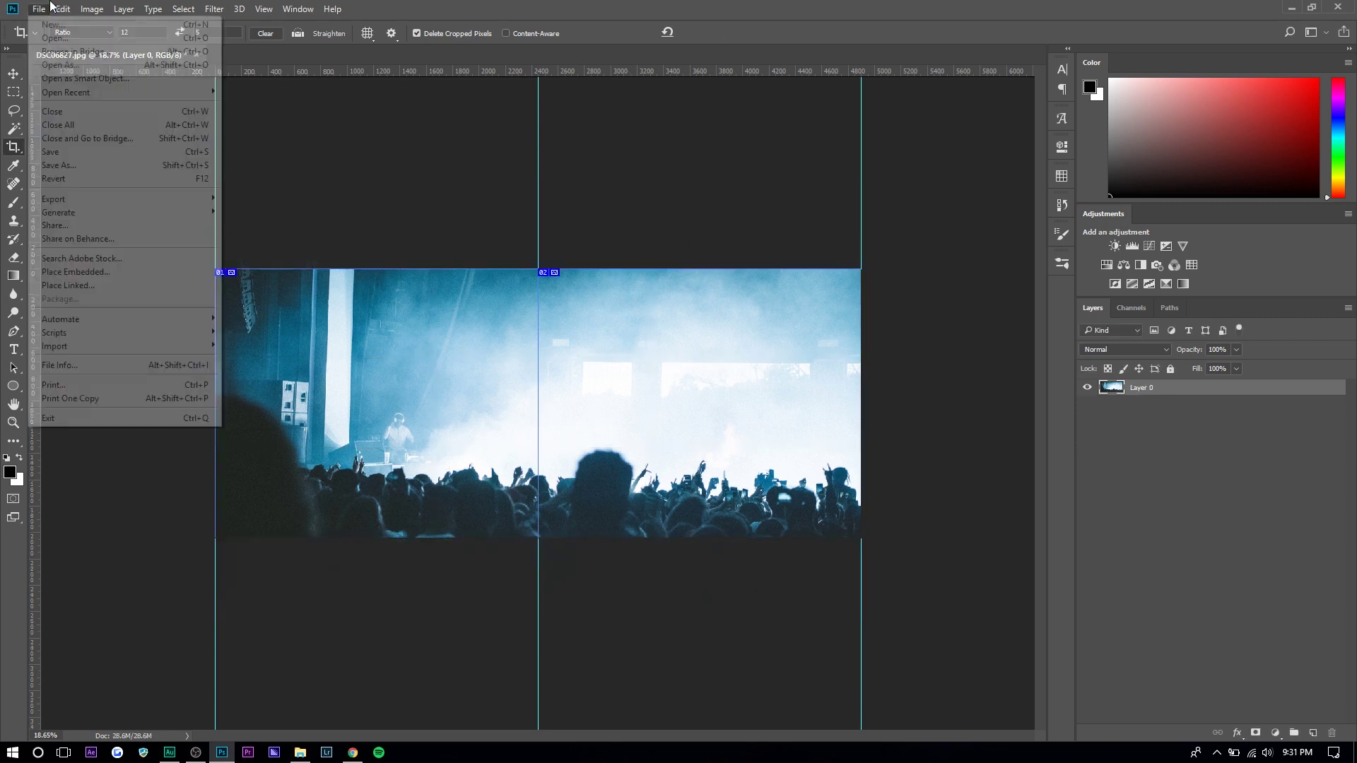
mouse_move(102, 199)
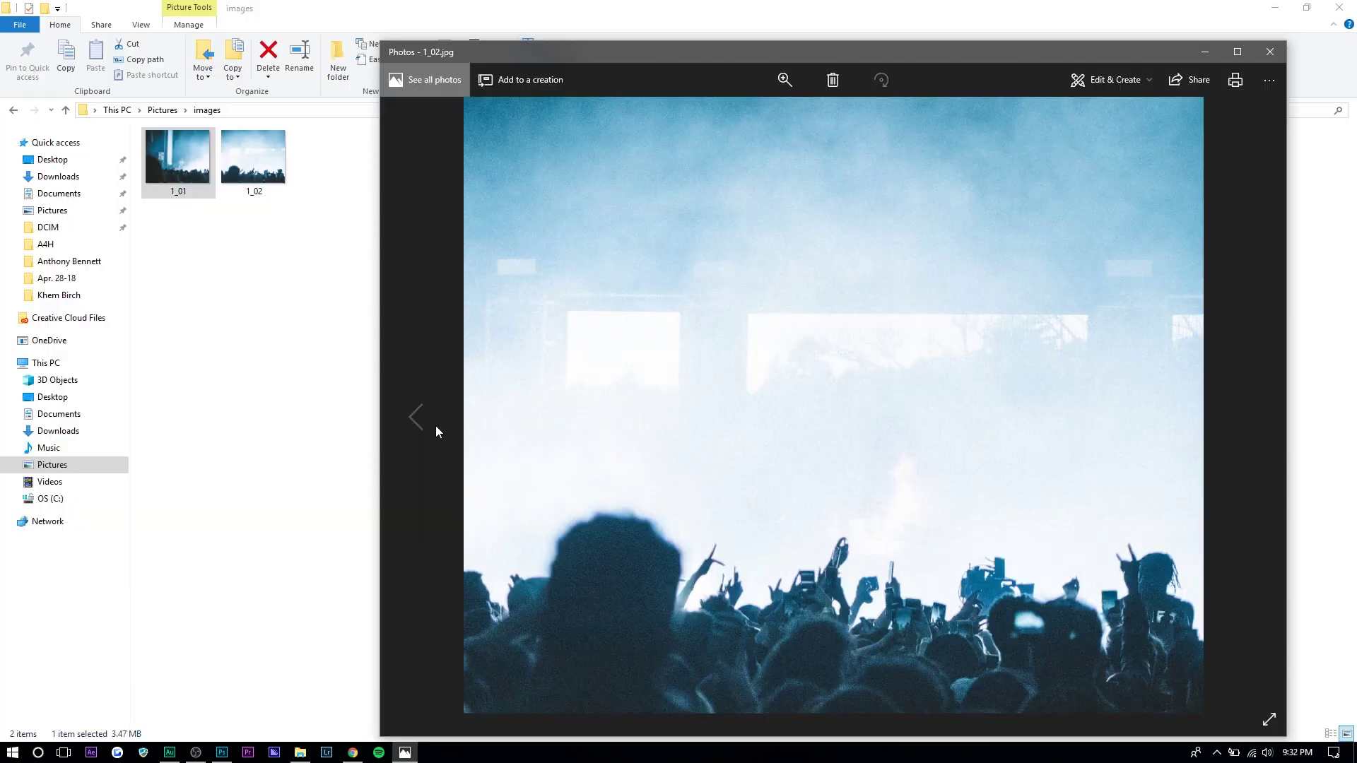
left_click(437, 431)
left_click(1257, 422)
key("Left")
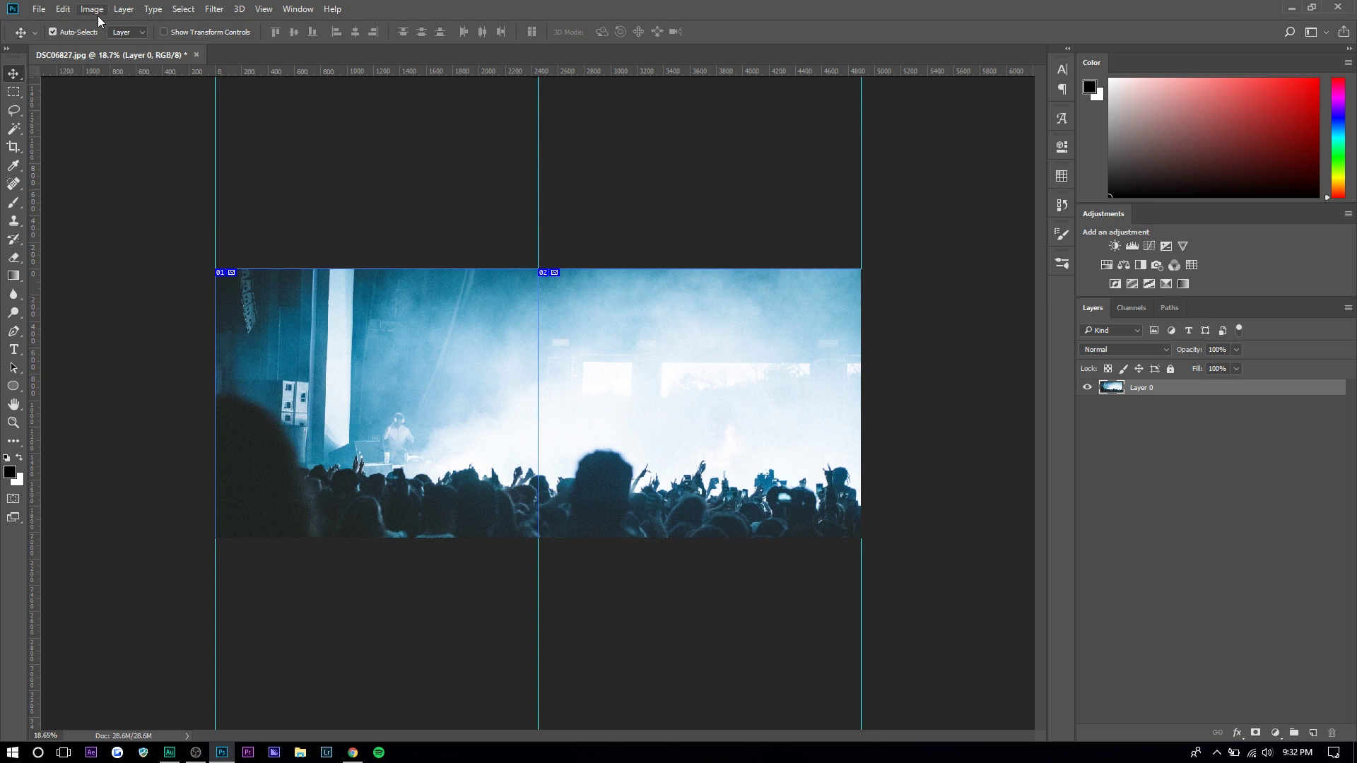
- Create a new 1080 × 1350 pixel document in Photoshop at 72 pixels/inch with a white background
left_click(39, 9)
left_click(42, 25)
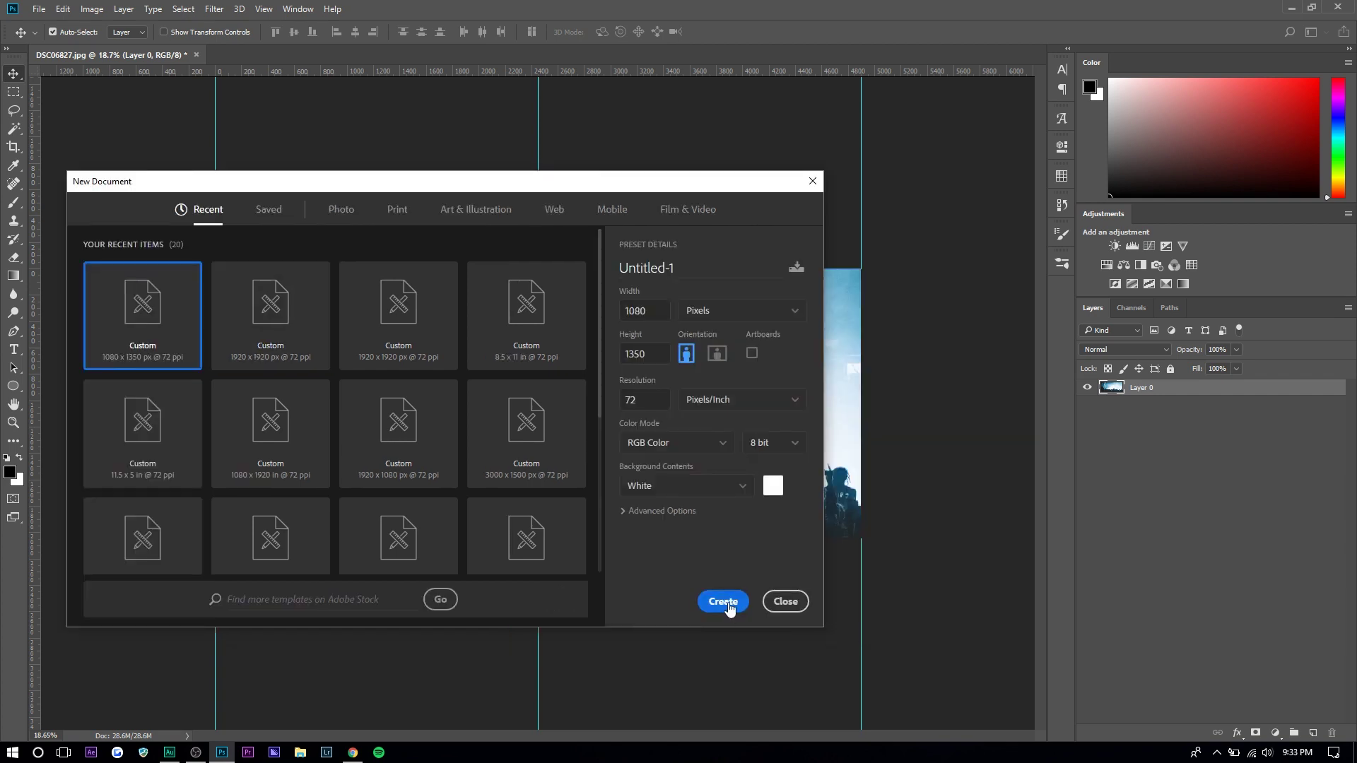
left_click(728, 609)
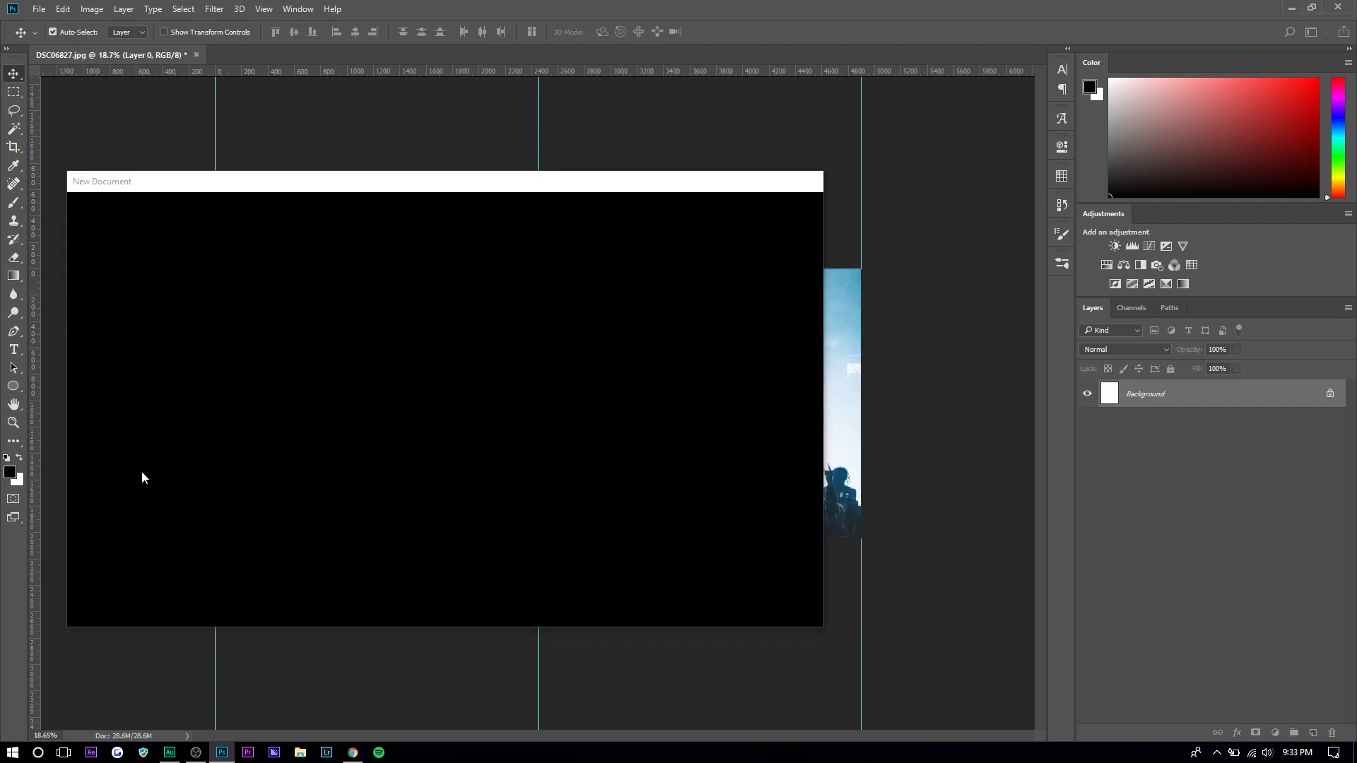
- Place DSC06829 as an embedded image and align it with the canvas's left edge
left_click(39, 8)
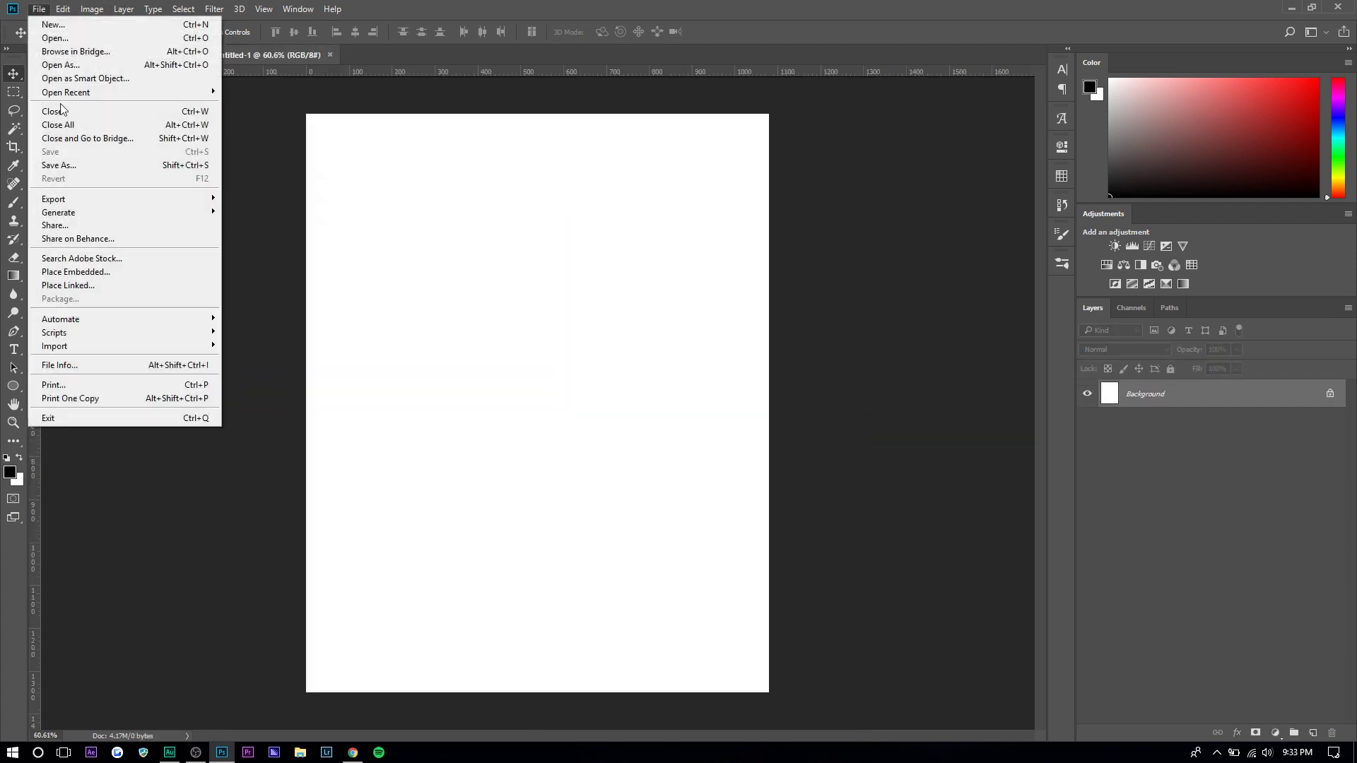
left_click(97, 272)
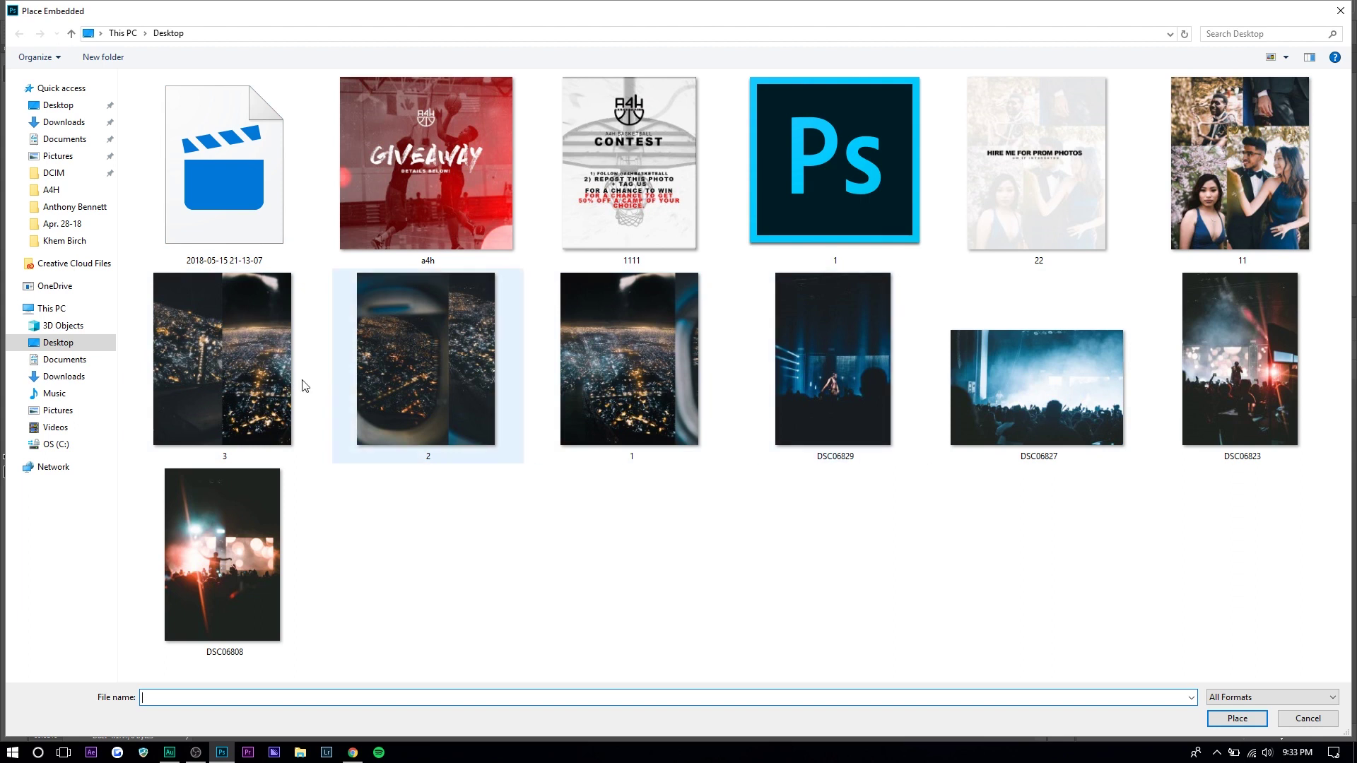
double_click(868, 422)
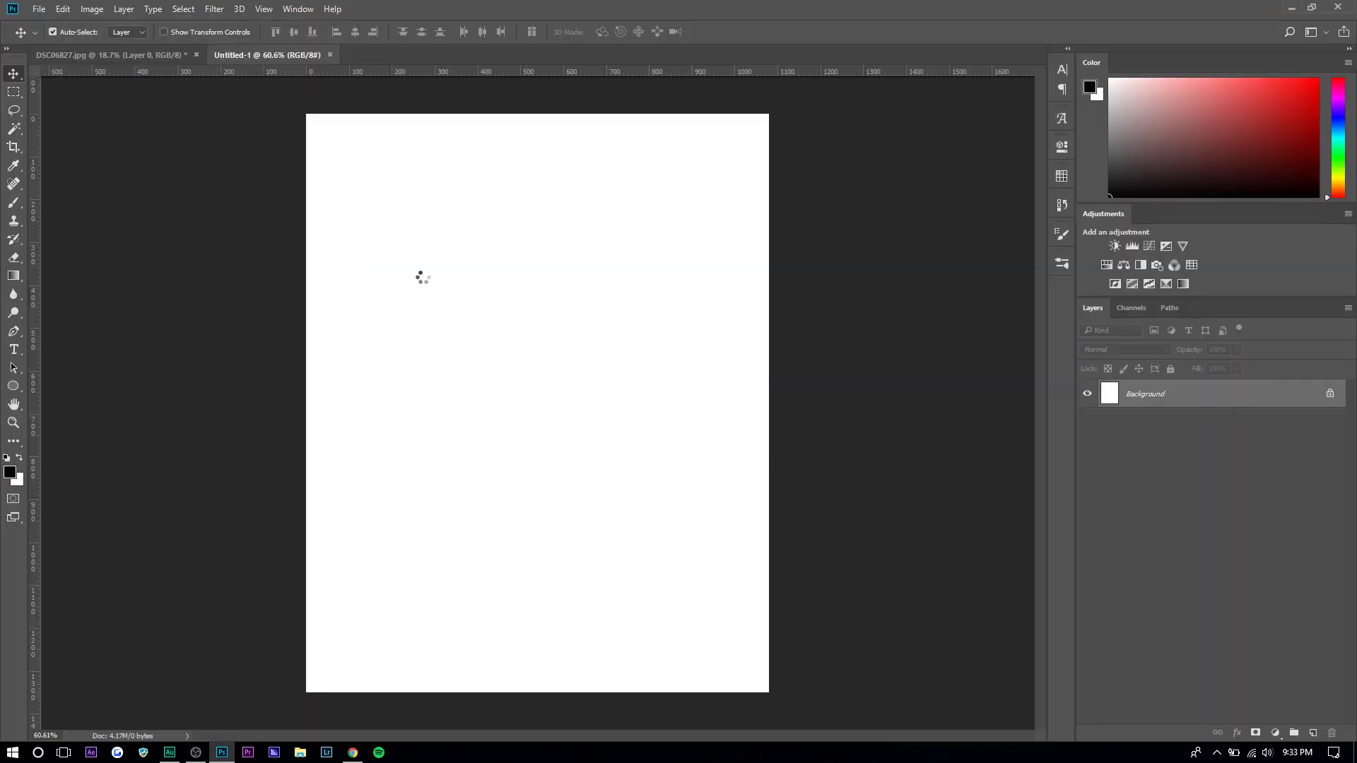
left_click_drag(502, 270, 463, 270)
key("Return")
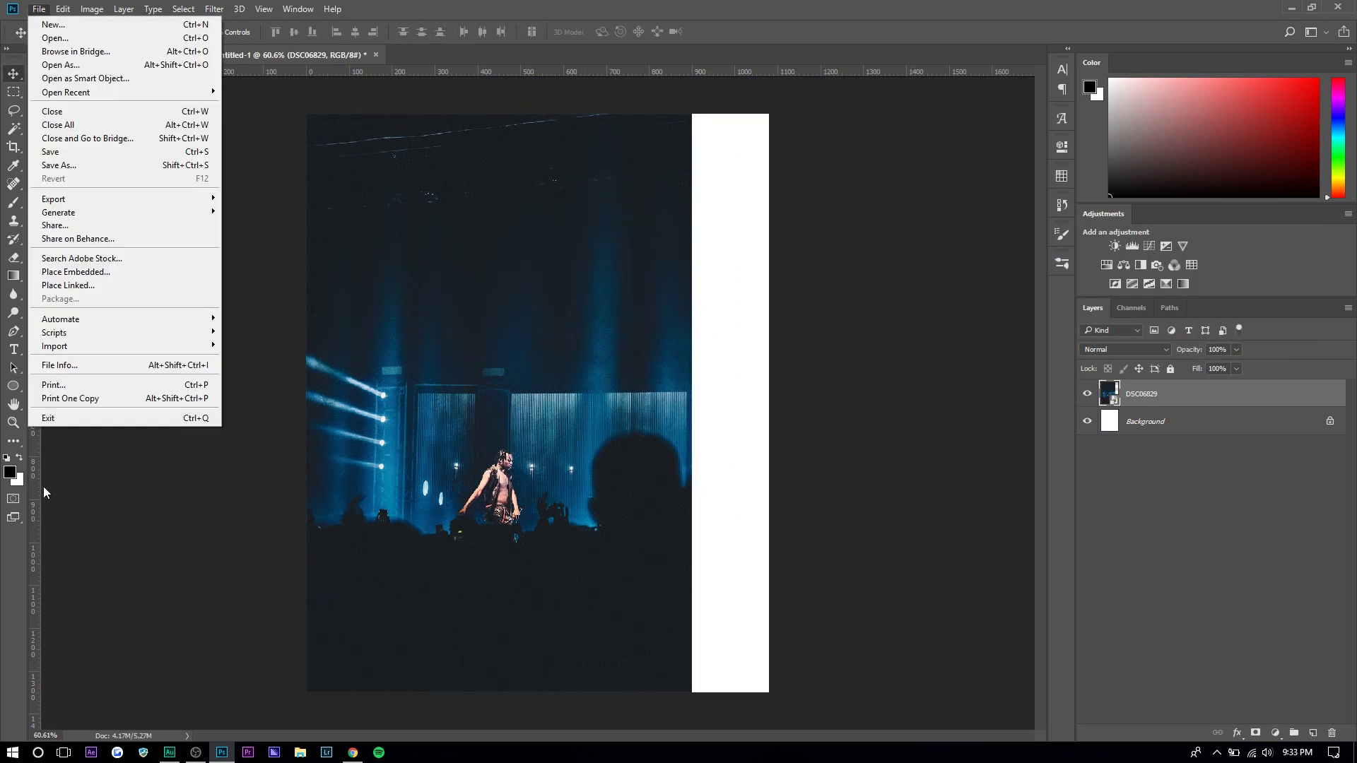
- Add a vertical guide along the right edge of the placed DSC06829 photo
left_click_drag(34, 485, 693, 476)
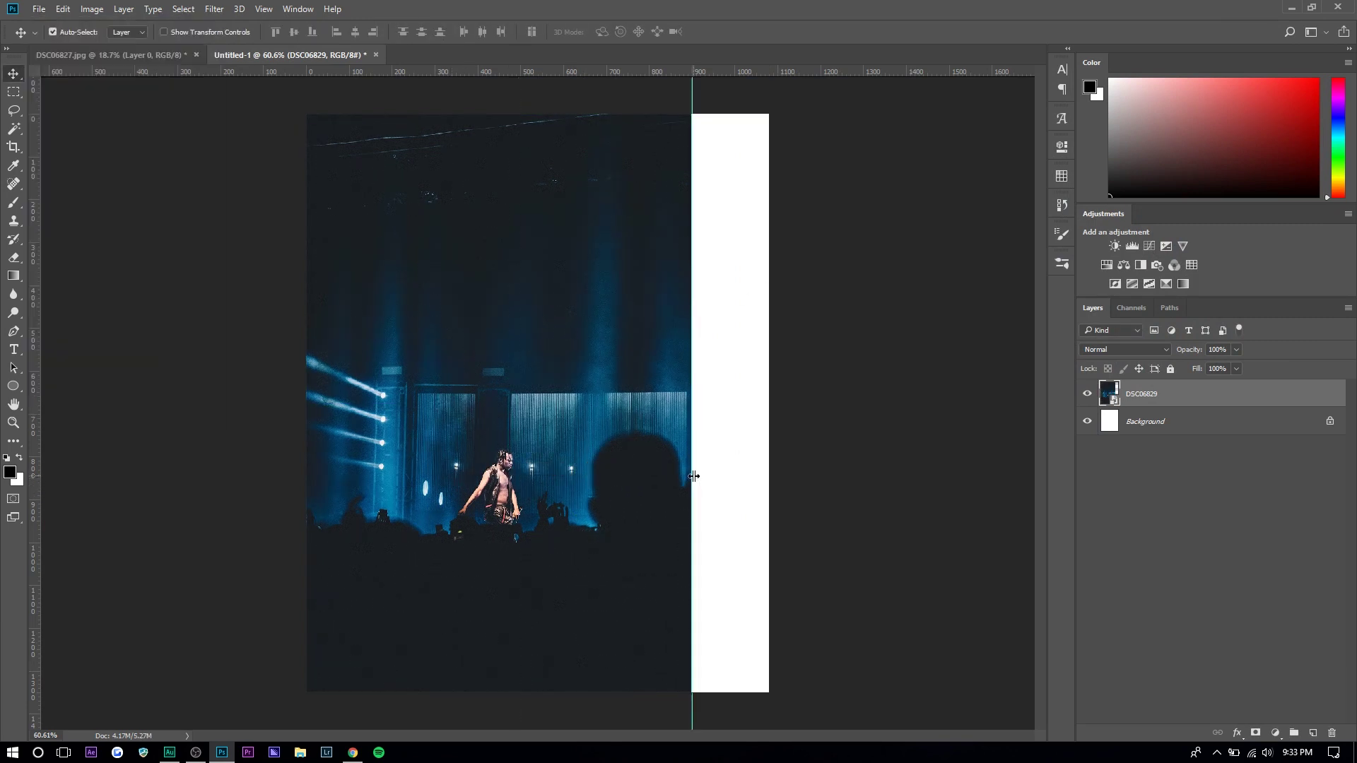
key("ctrl+semicolon")
key("ctrl+semicolon")
key("ctrl+semicolon")
key("ctrl+semicolon")
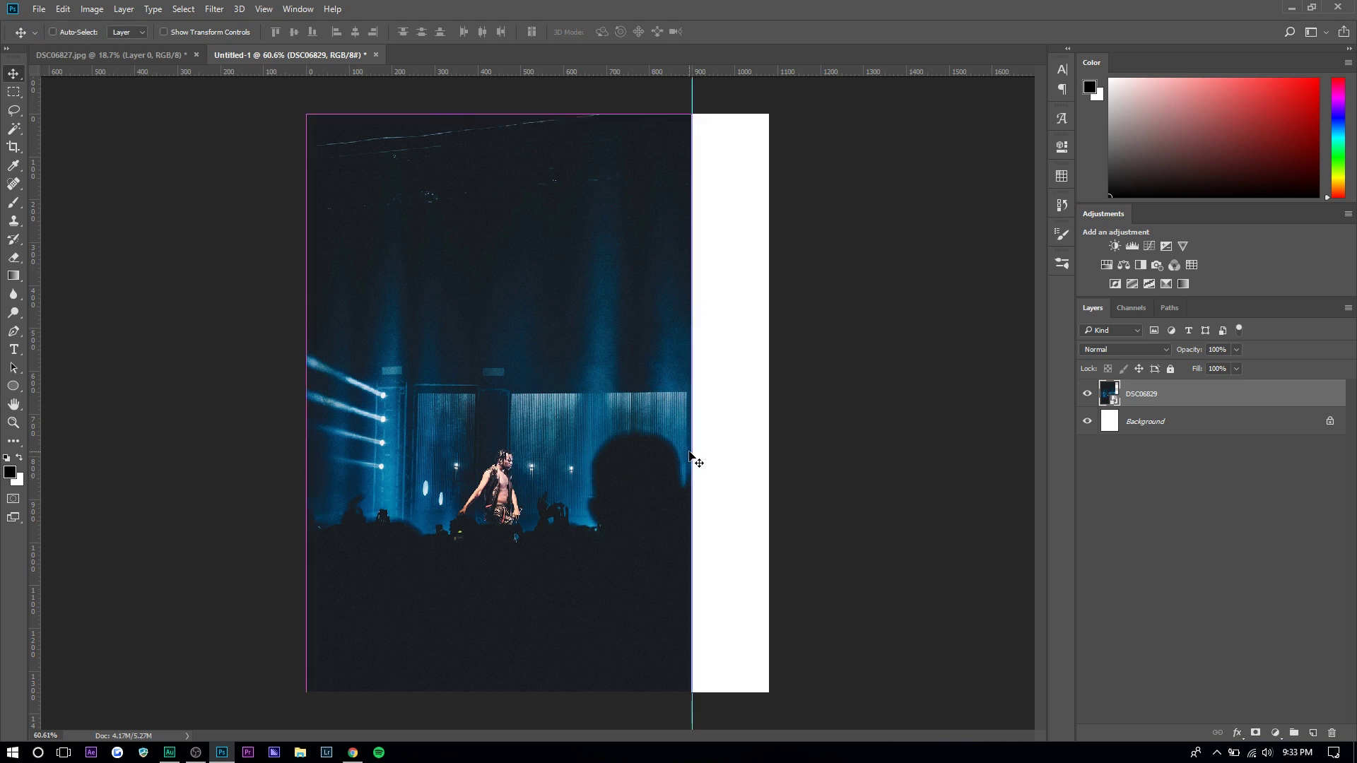
- Place DSC06823 as an embedded image and align its left edge with the guide beside DSC06829
left_click(41, 10)
left_click(83, 271)
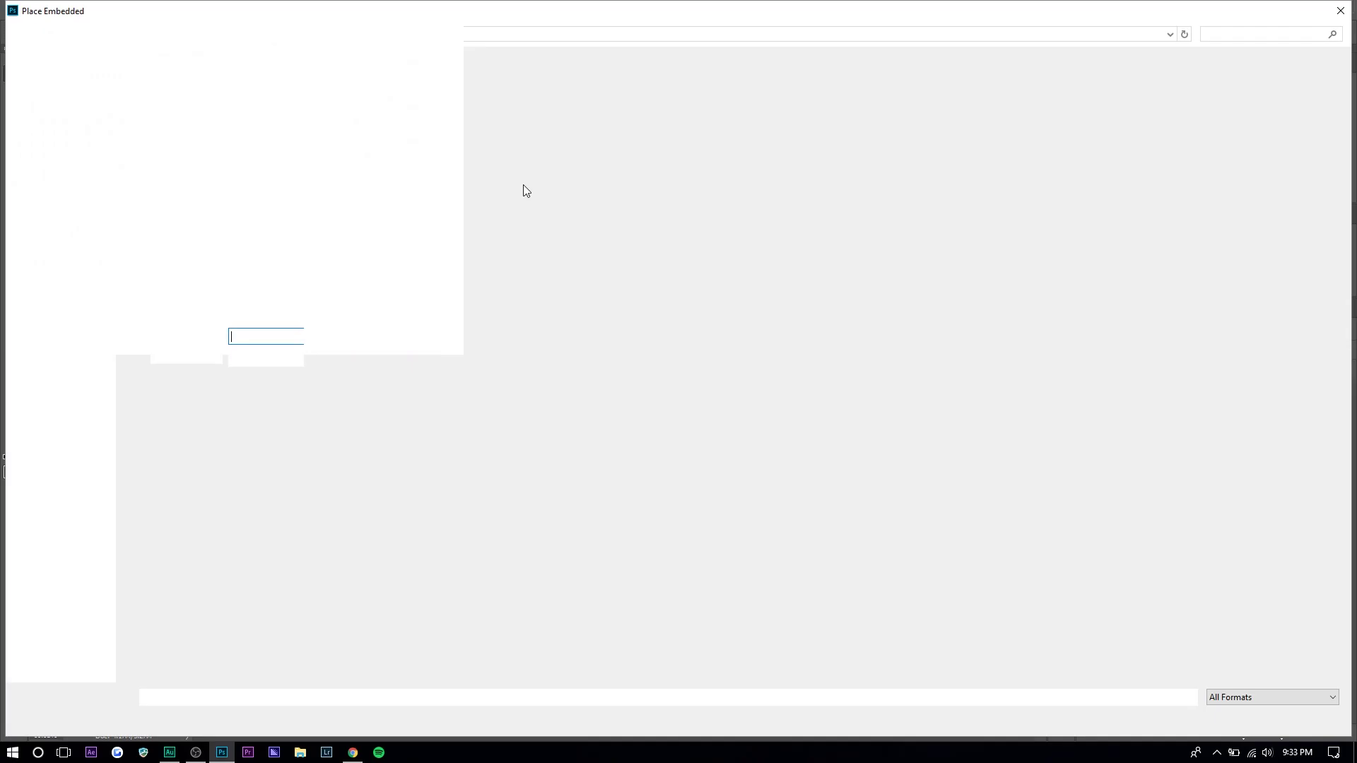
double_click(1215, 384)
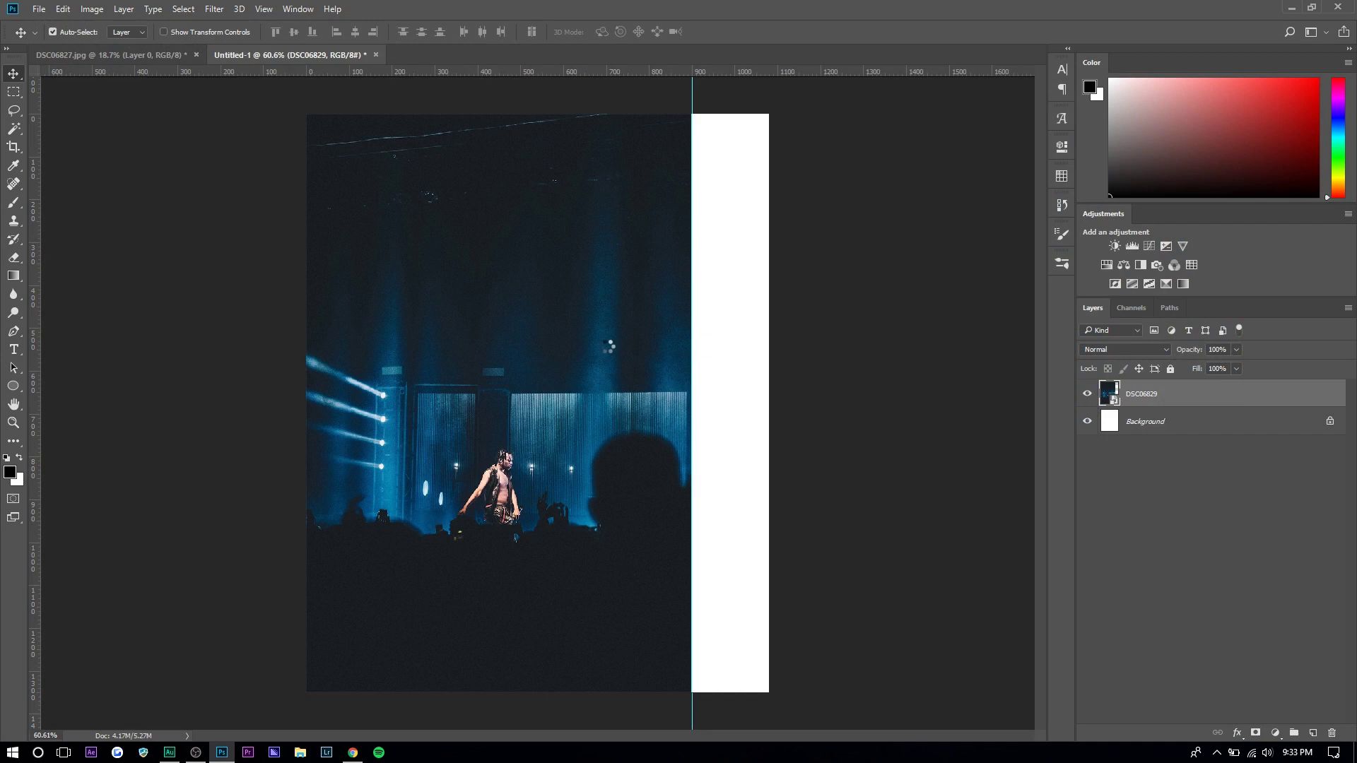
left_click_drag(457, 338, 765, 376)
key("Return")
left_click(39, 9)
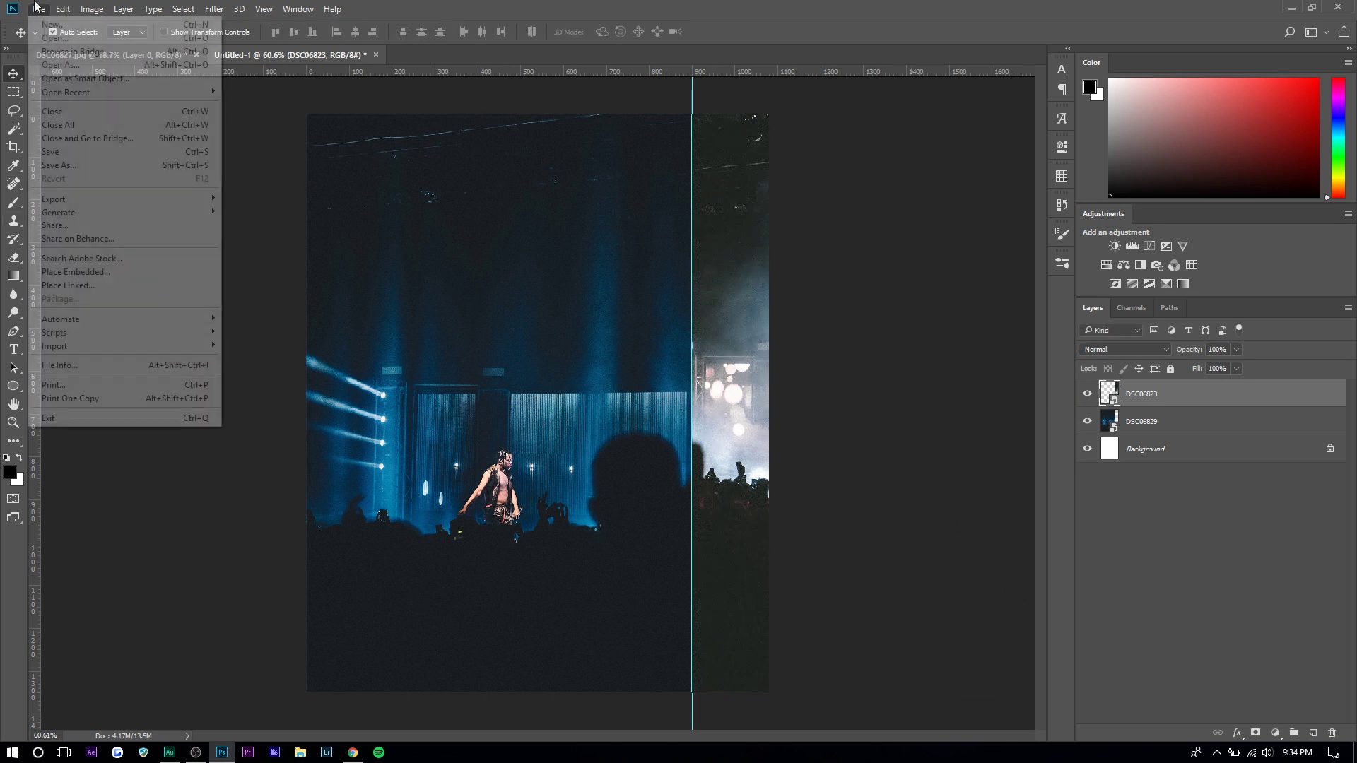
- Rasterize the DSC06823 layer
left_click(13, 92)
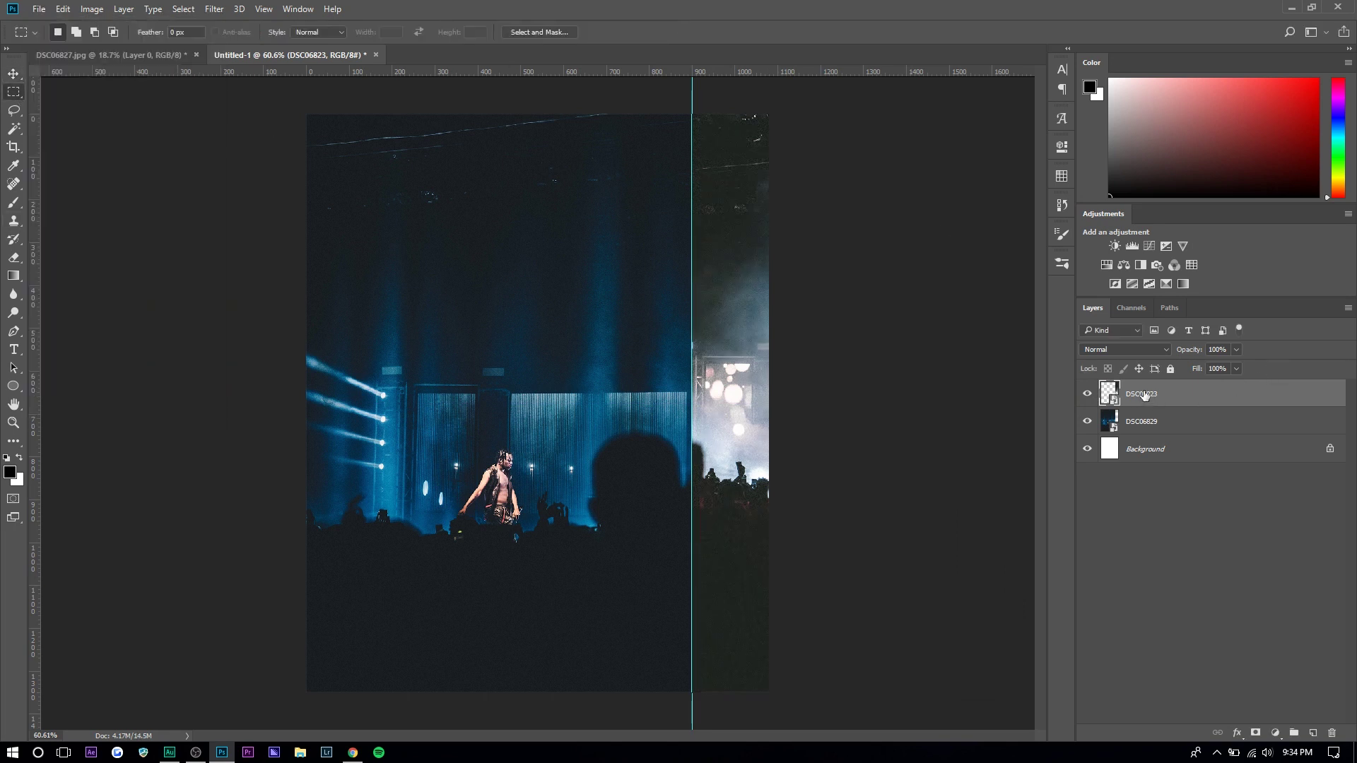
right_click(1225, 398)
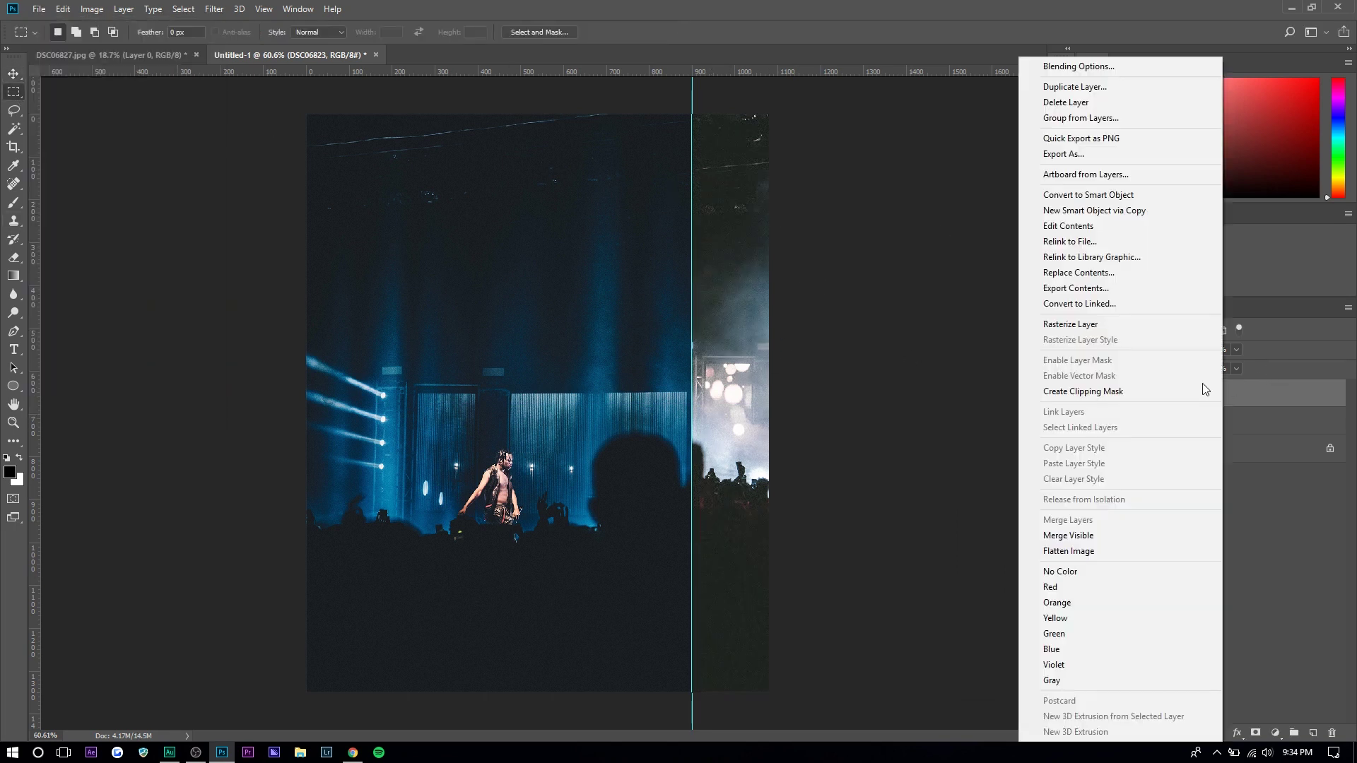
left_click(1103, 324)
- Cut the DSC06823 strip between the guide and the canvas's right edge, and move the remaining part to the canvas's left edge
left_click_drag(802, 110, 691, 742)
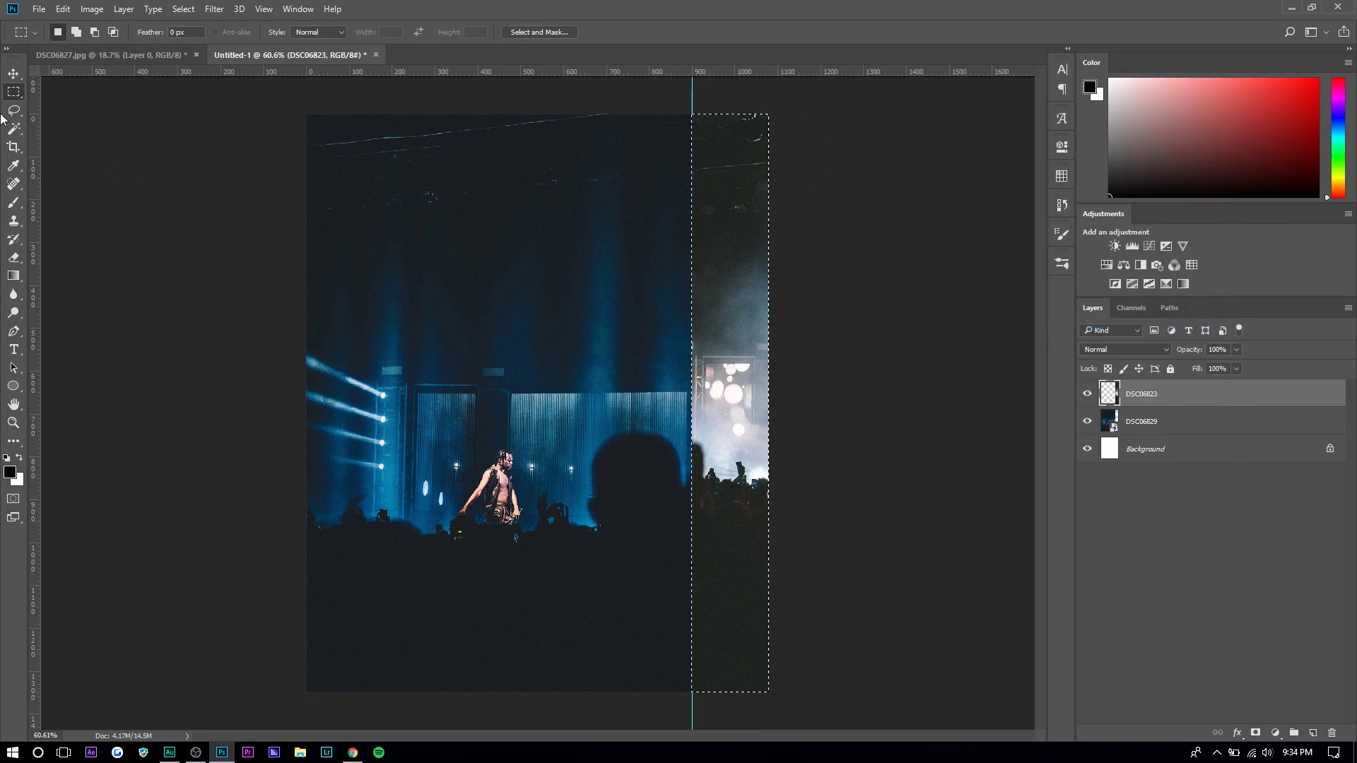
right_click(14, 92)
left_click(1143, 400)
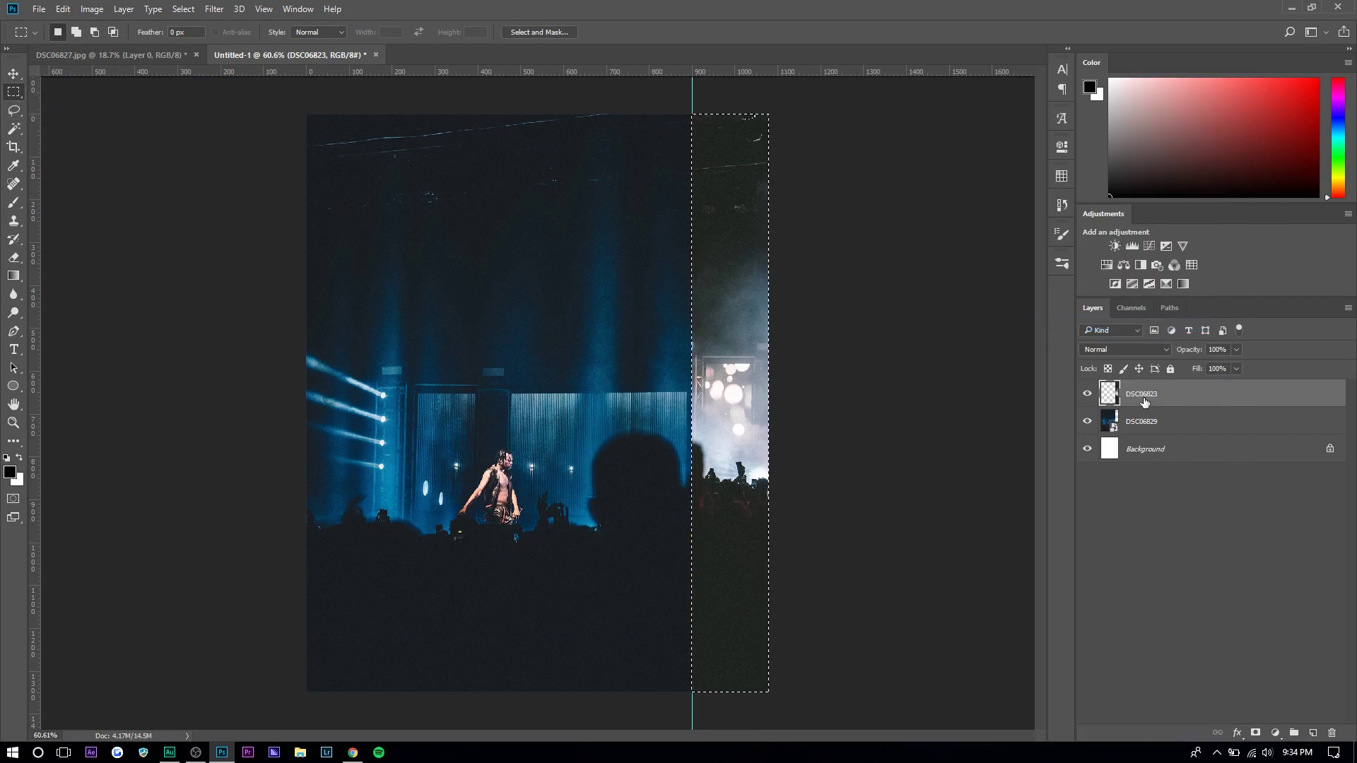
key("ctrl+x")
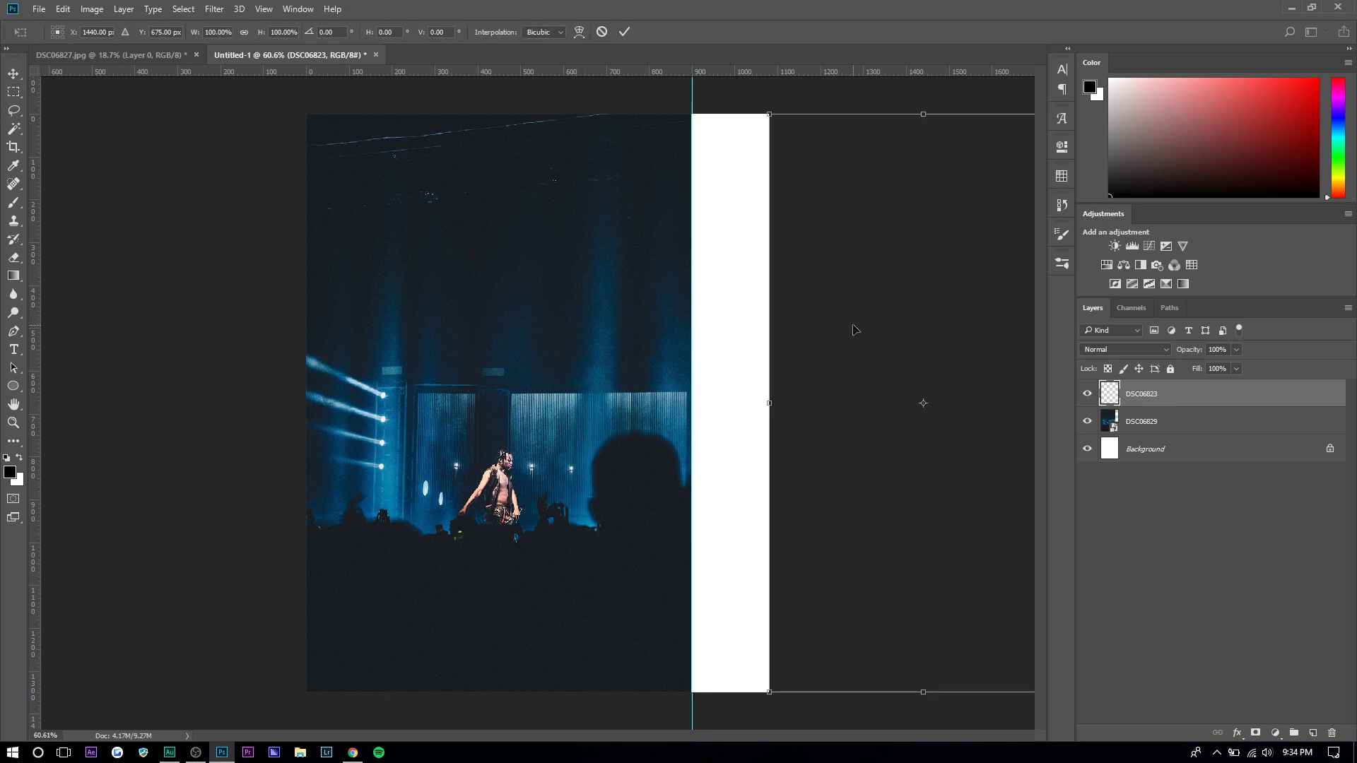
left_click_drag(875, 366, 484, 366)
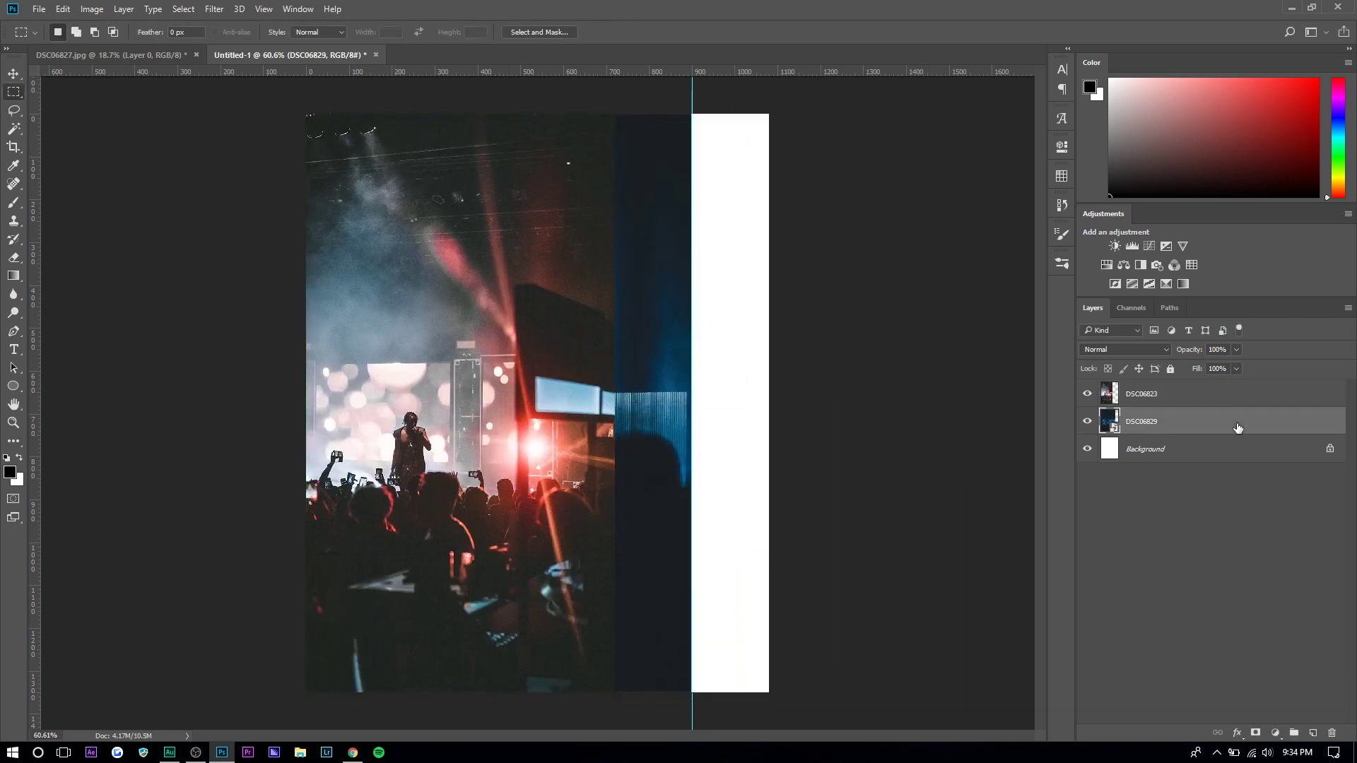
- Delete the DSC06829 layer and move the vertical guide to the right edge of the DSC06823 image
key("Delete")
key("v")
left_click_drag(693, 294, 615, 294)
- Place DSC06808 as an embedded image and align its left edge with the guide beside DSC06823
left_click(38, 9)
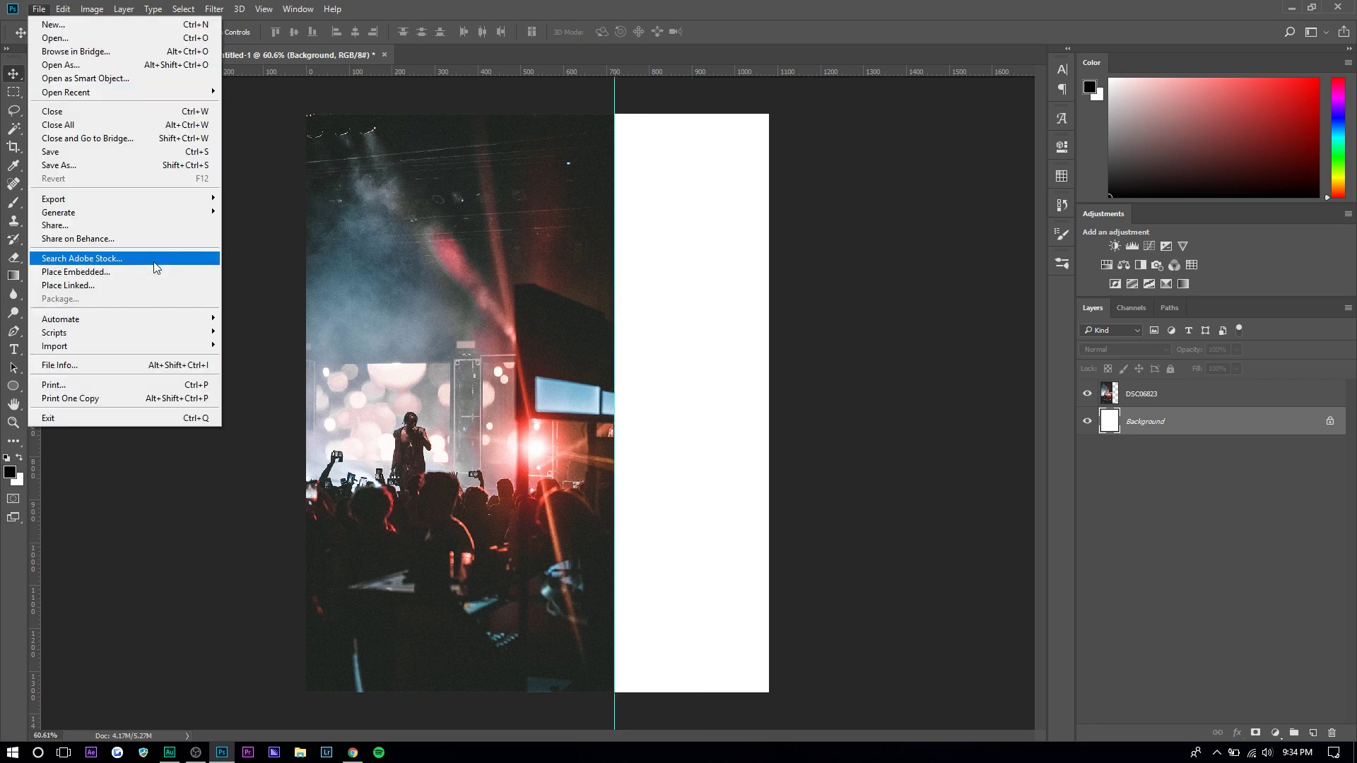
left_click(71, 263)
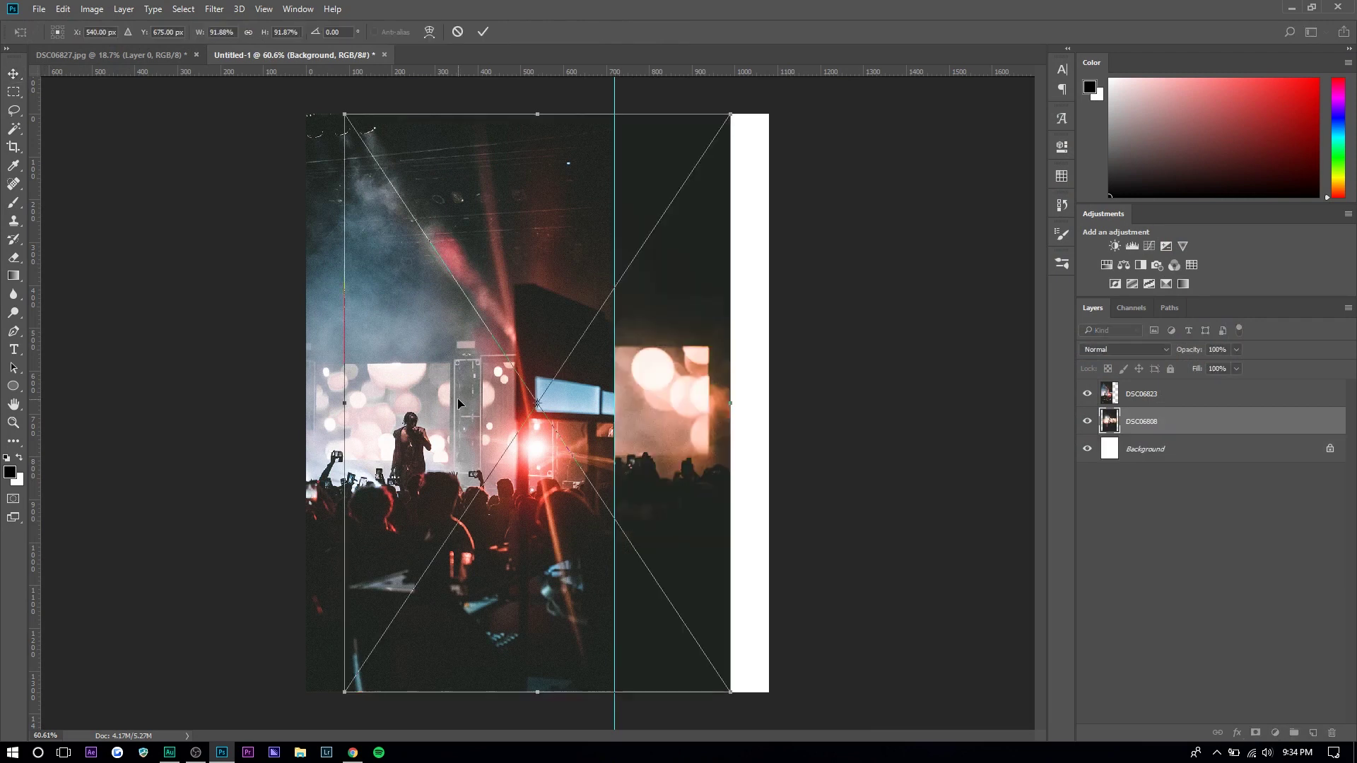
left_click_drag(456, 397, 703, 368)
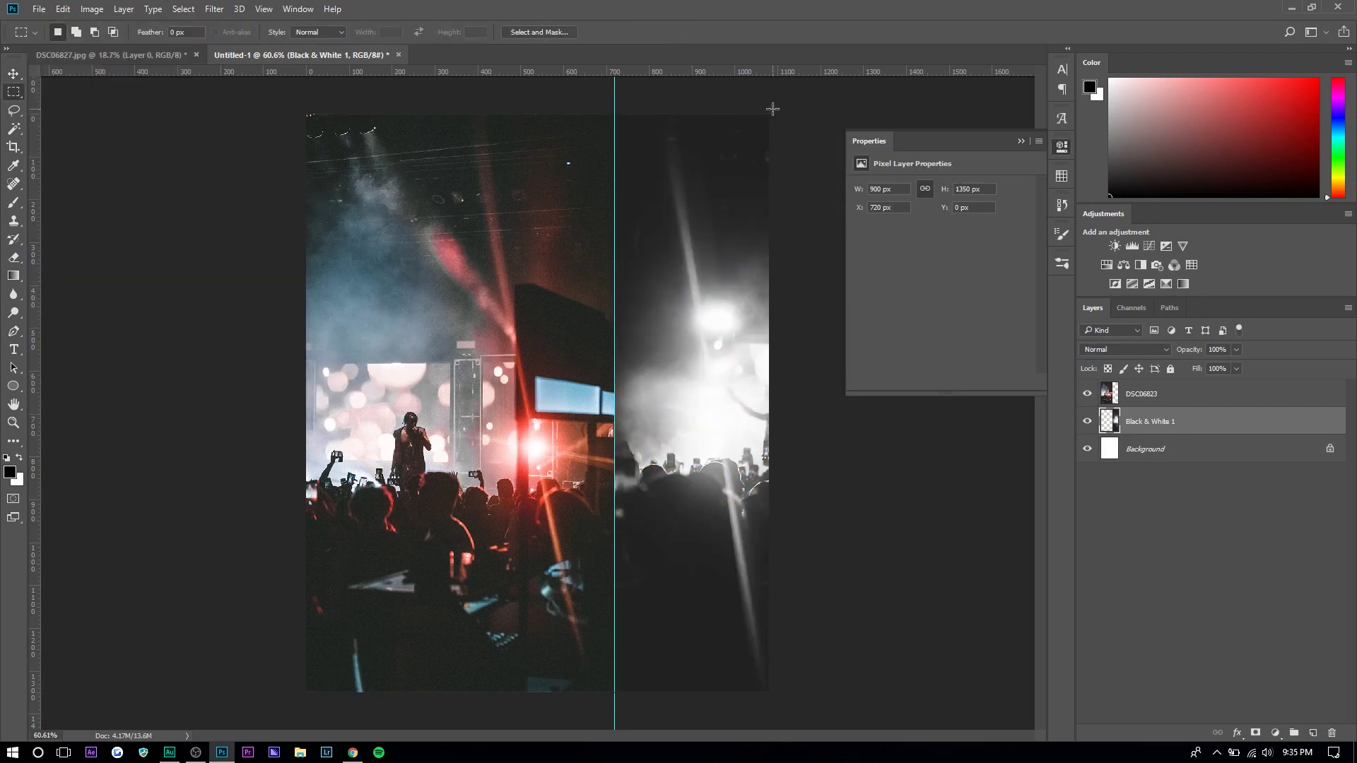
- Delete the black-and-white photo's strip between the guide and the canvas's right edge, and move the remainder to the canvas's left edge
left_click_drag(772, 109, 608, 696)
key("Delete")
key("ctrl+t")
left_click_drag(803, 417, 360, 416)
key("Return")
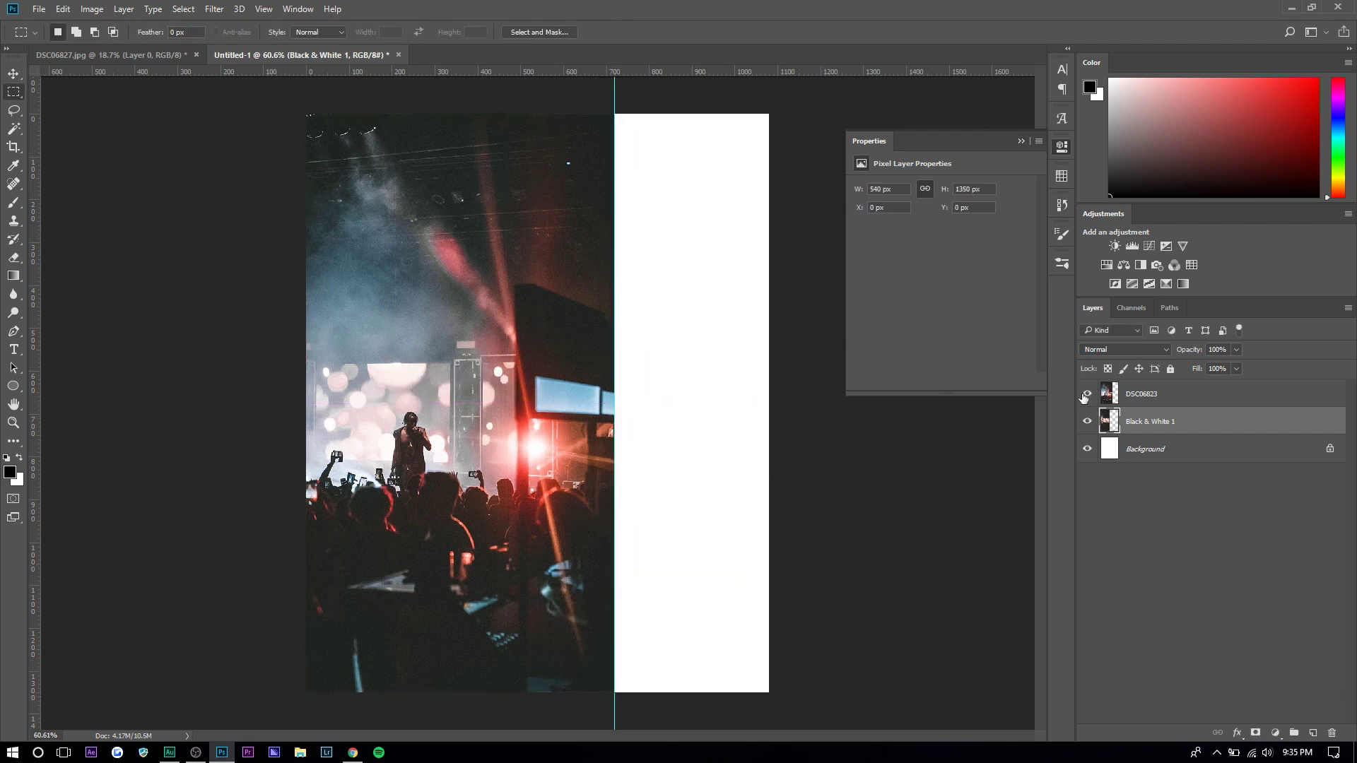
- Delete the DSC06823 layer and move the vertical guide to the right edge of the remaining photo strip
left_click(1159, 394)
key("Delete")
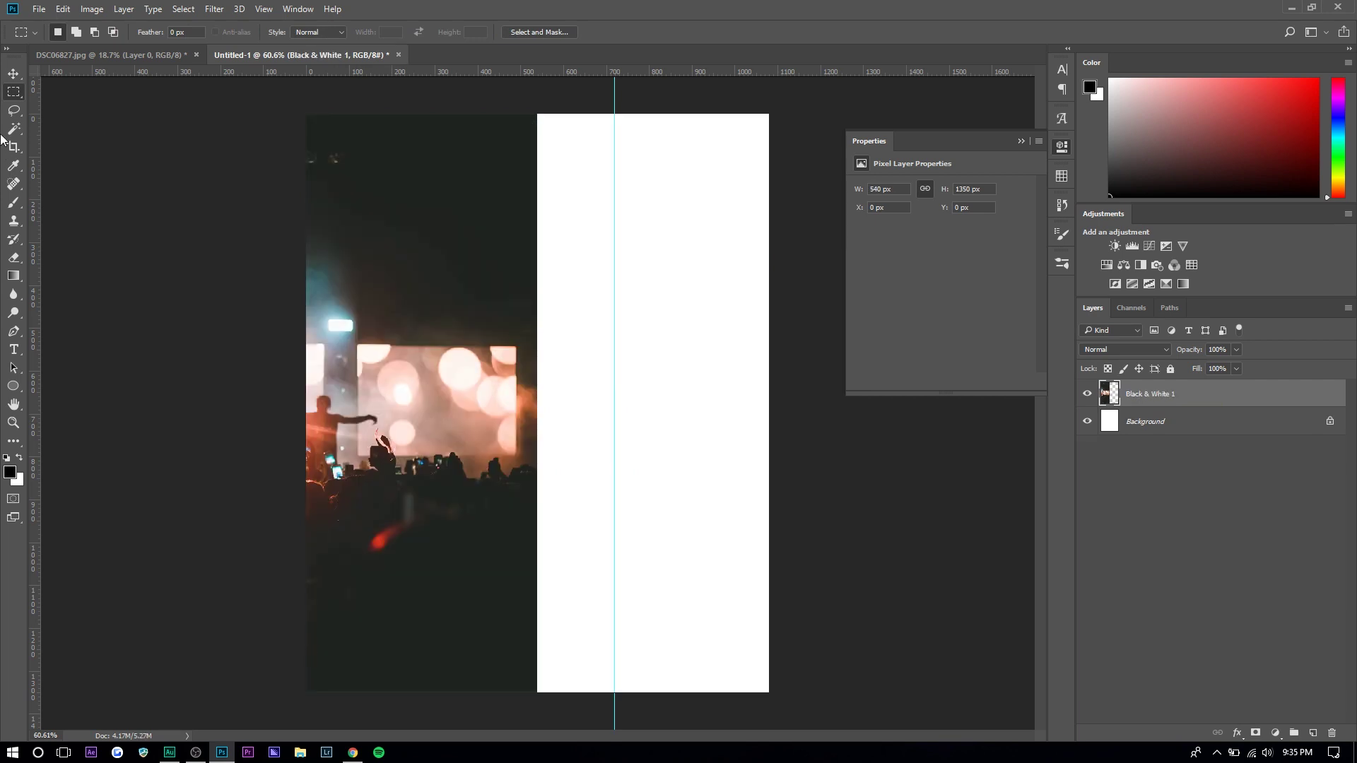
left_click(12, 73)
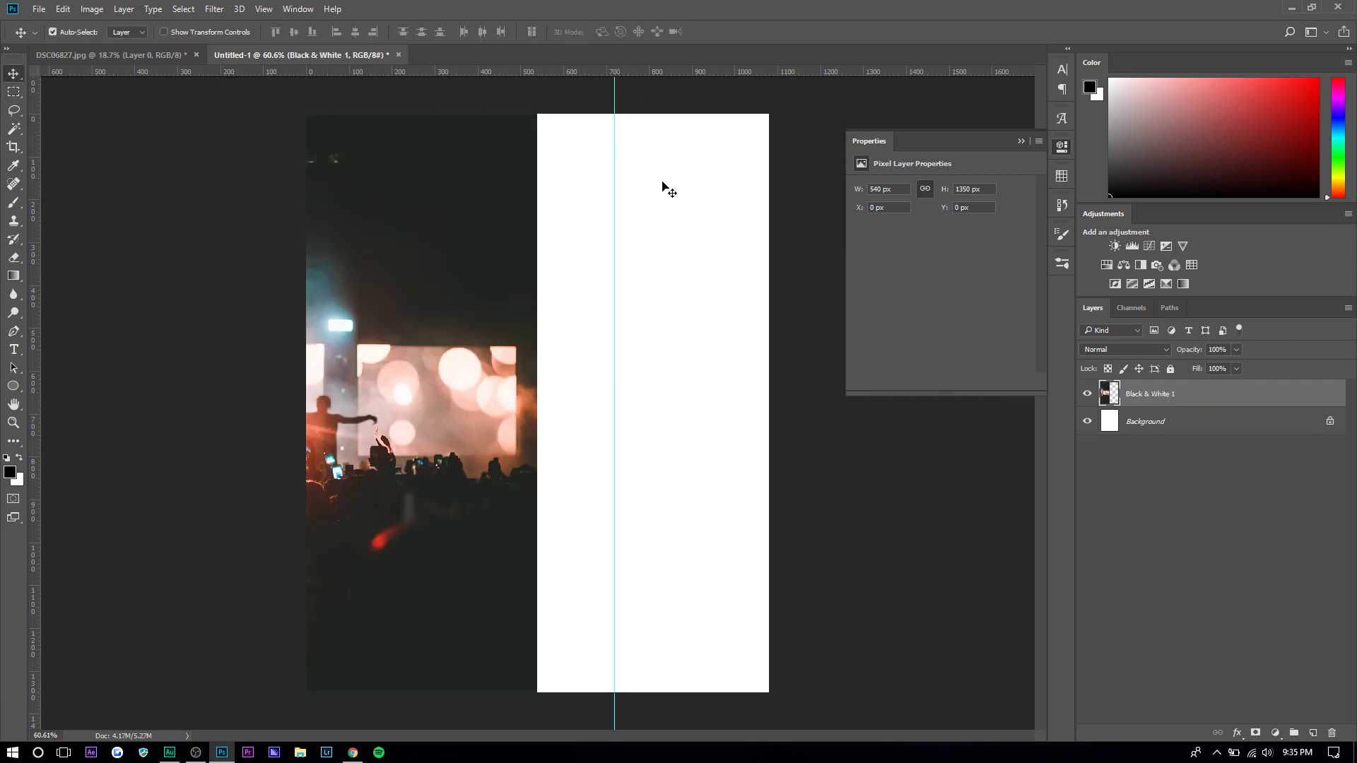
left_click_drag(615, 171, 538, 167)
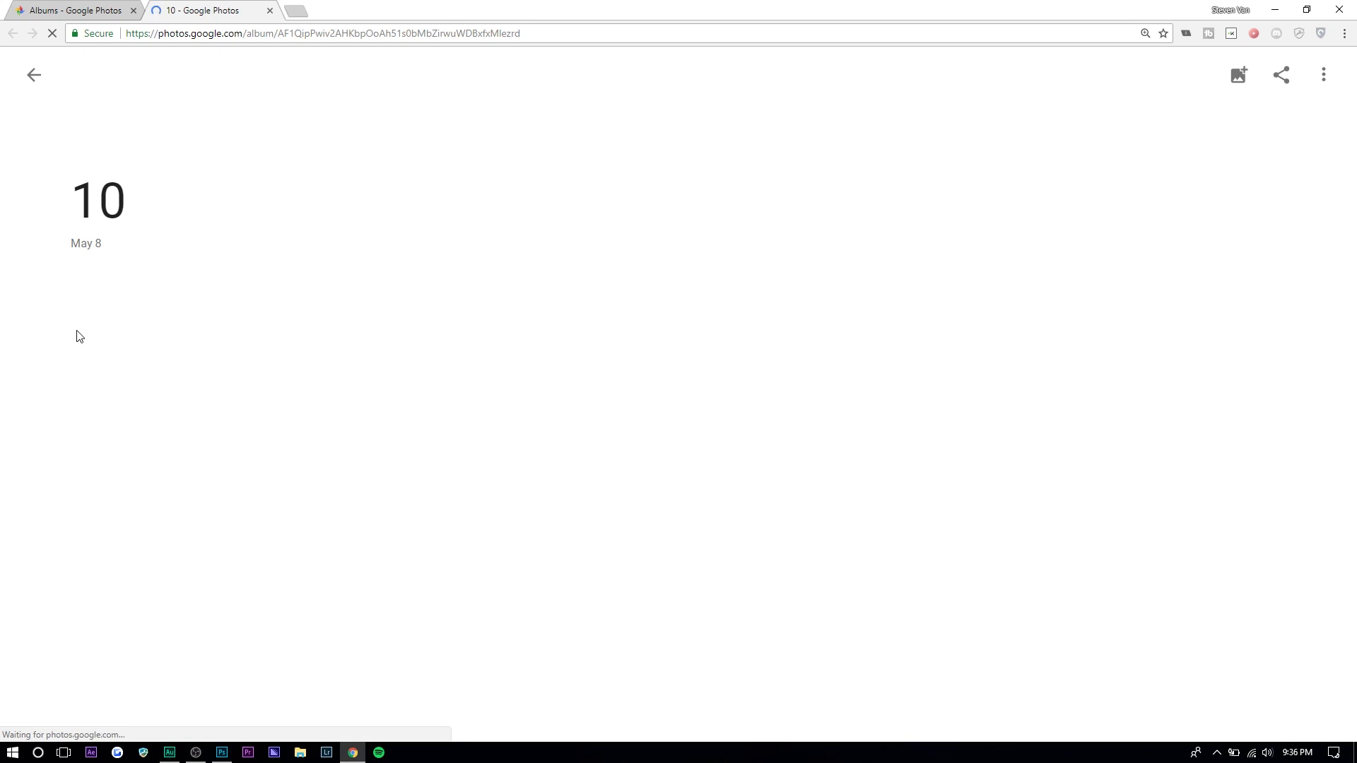
- Browse the Google Photos album for the theatre marquee photo, and place it in Photoshop against the guide as a rasterized DSC06510 layer
scroll(277, 300, "down", 3)
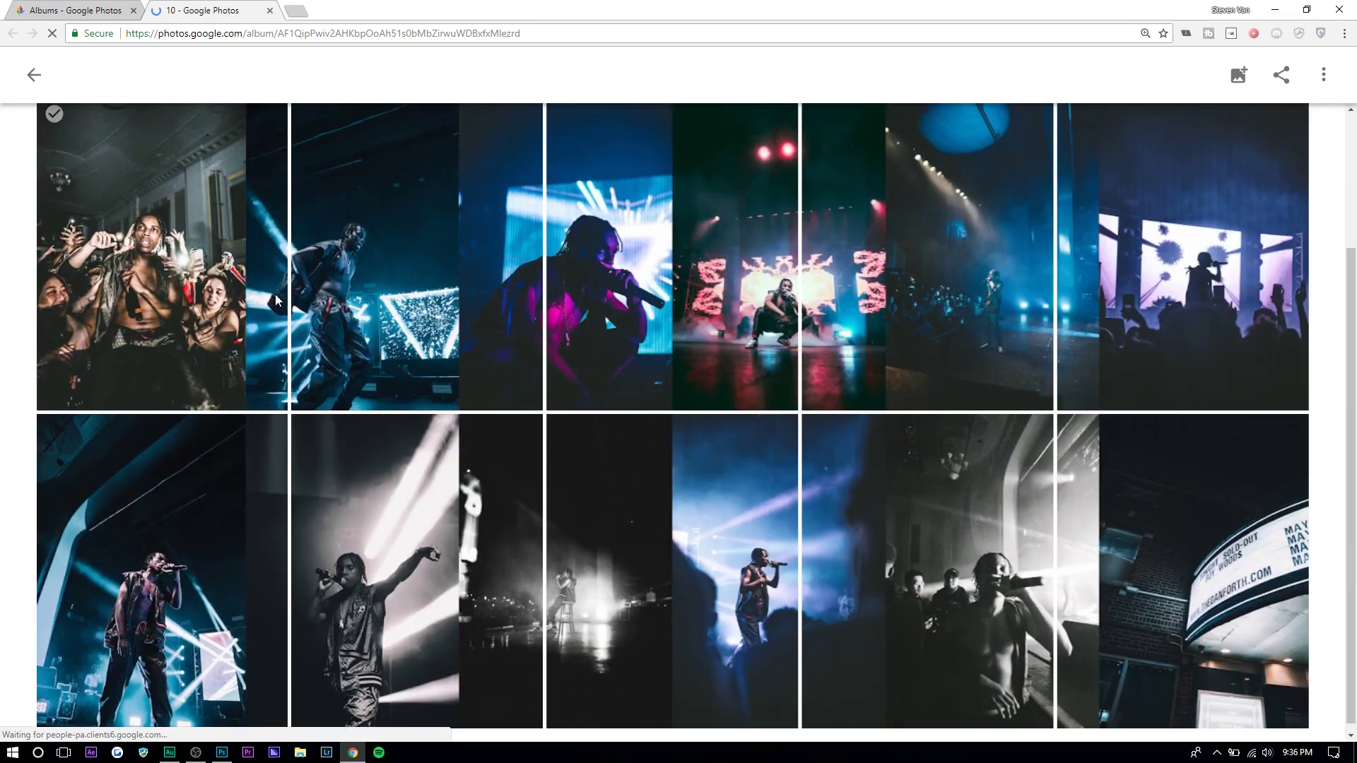
scroll(275, 300, "up", 1)
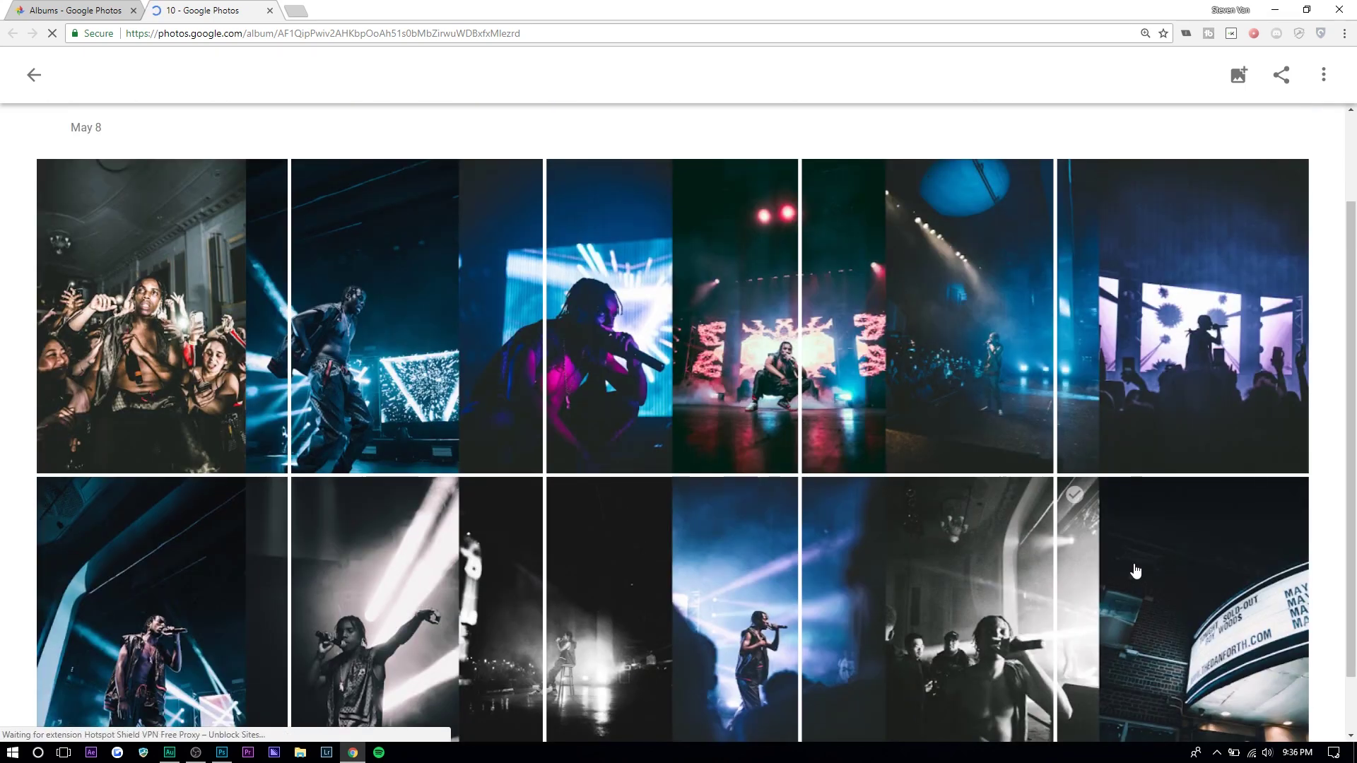
scroll(1135, 570, "down", 1)
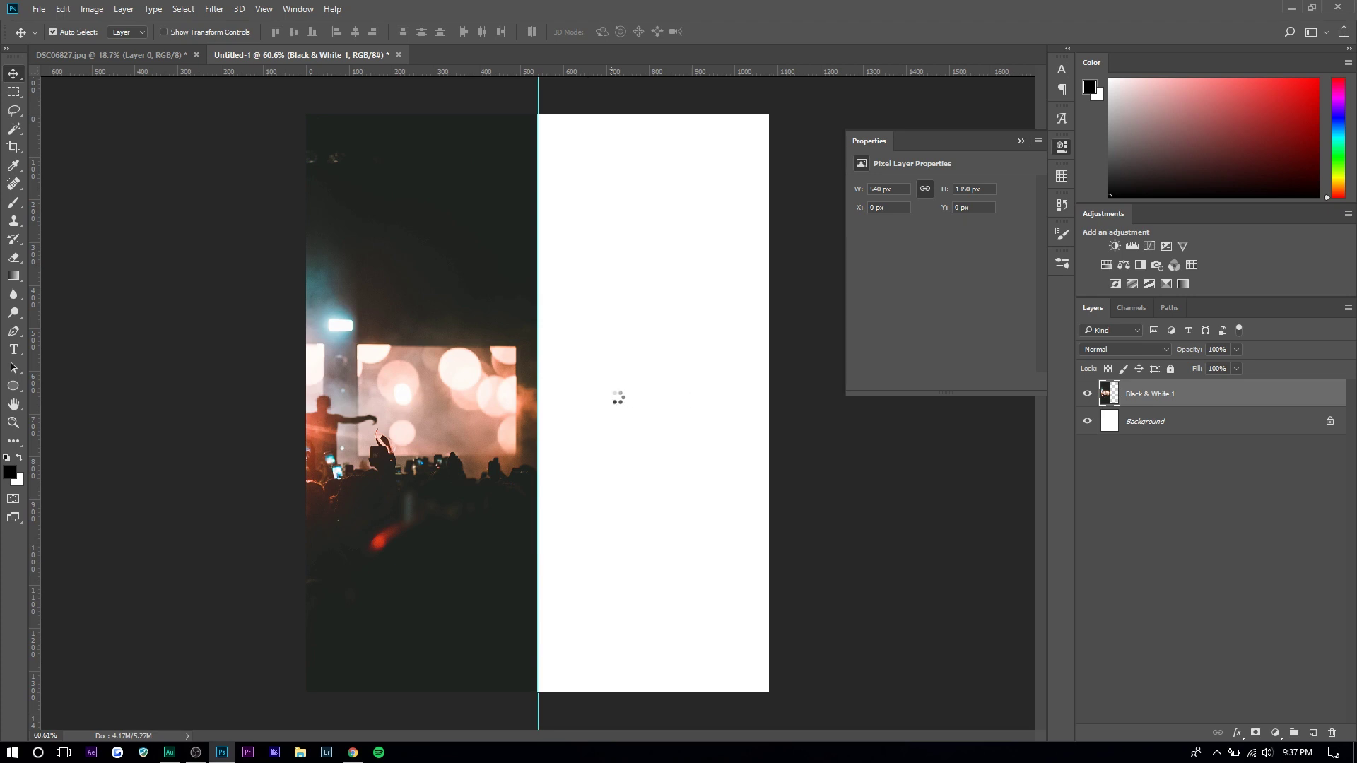
right_click(1176, 394)
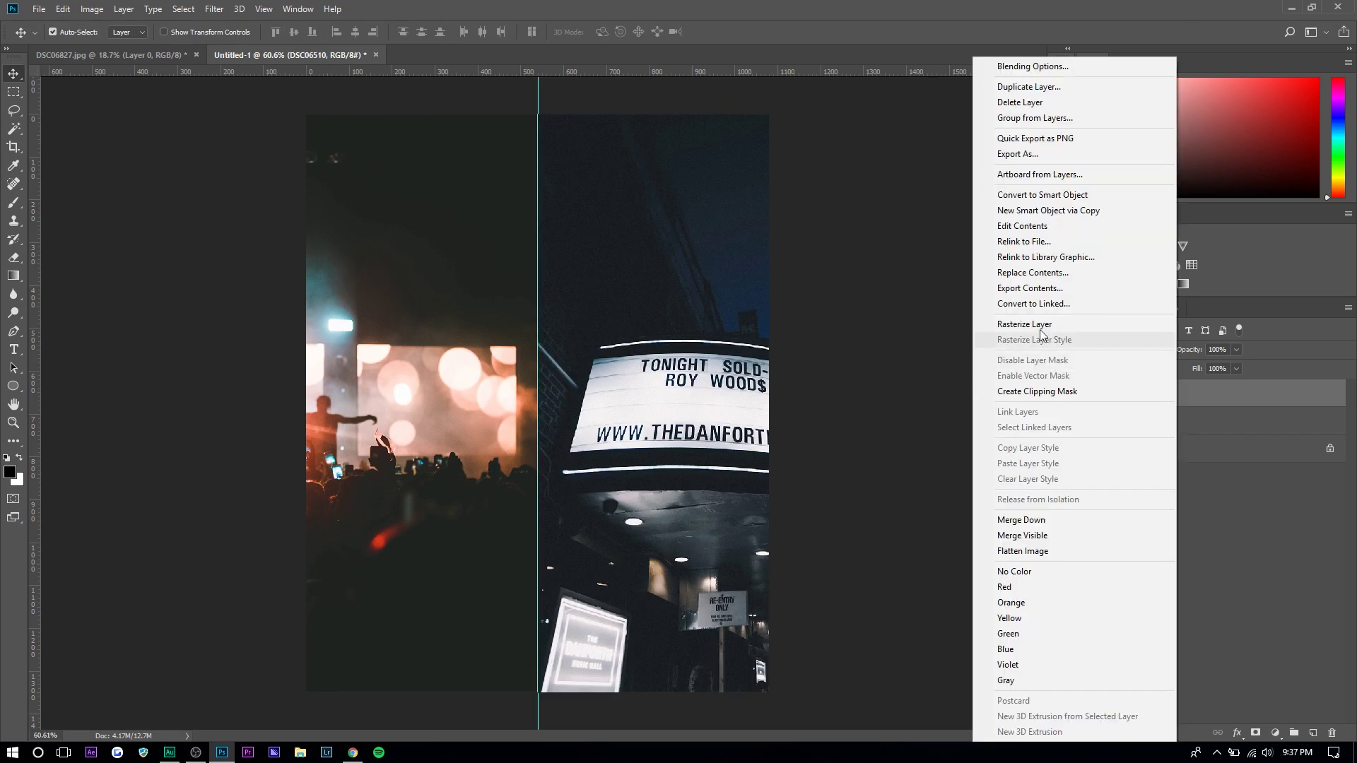
left_click(1040, 325)
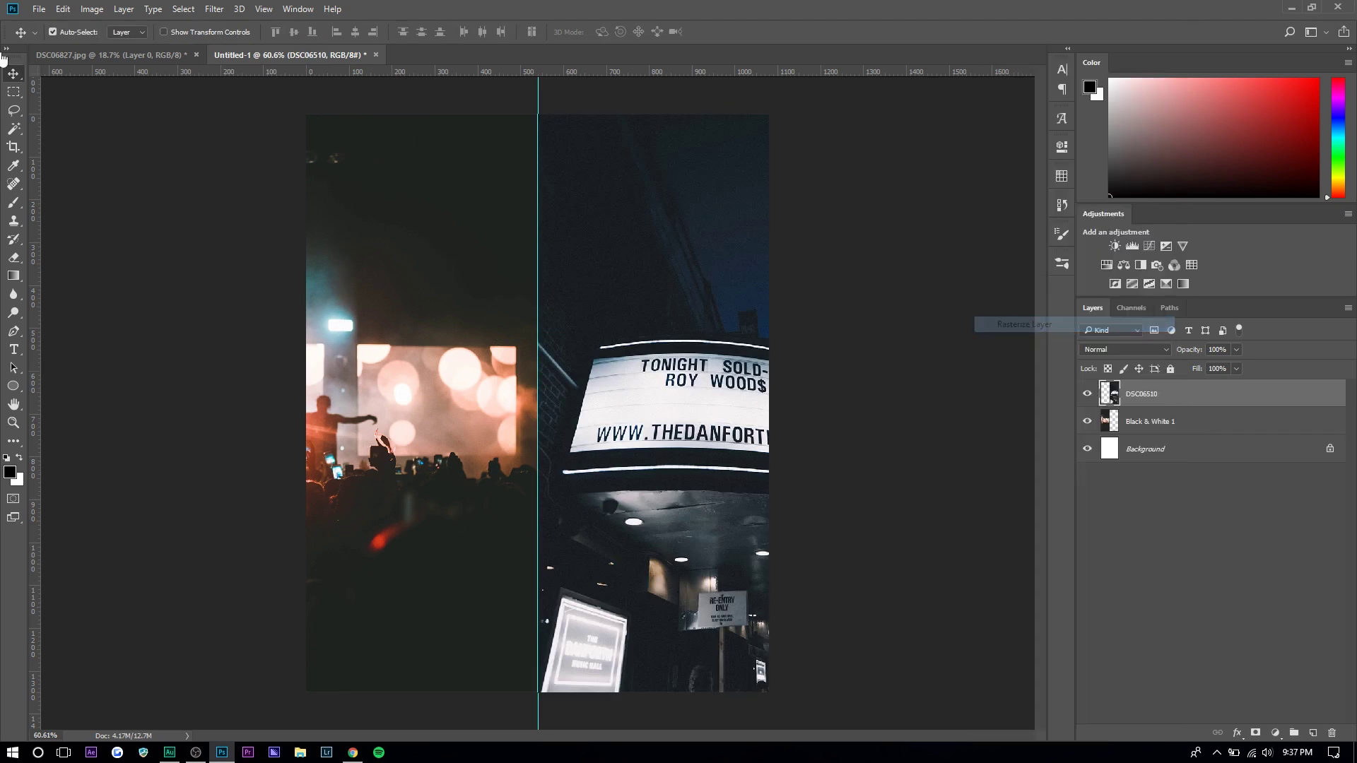
- Export the current slide showing the concert strip beside the theatre marquee photo
left_click(38, 9)
mouse_move(110, 200)
left_click(301, 249)
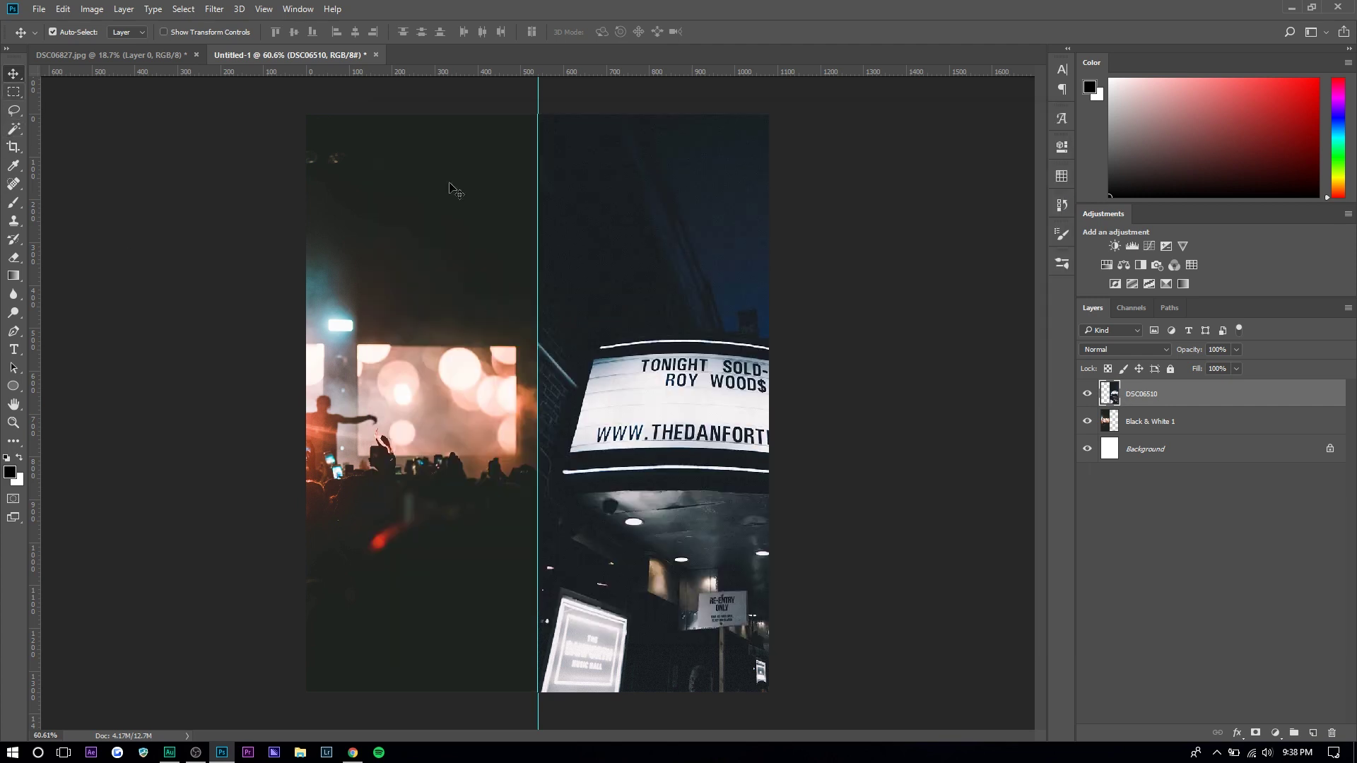
- Delete the DSC06510 strip between the guide and the canvas's right edge, and move the remaining part to the canvas's left edge
right_click(1178, 394)
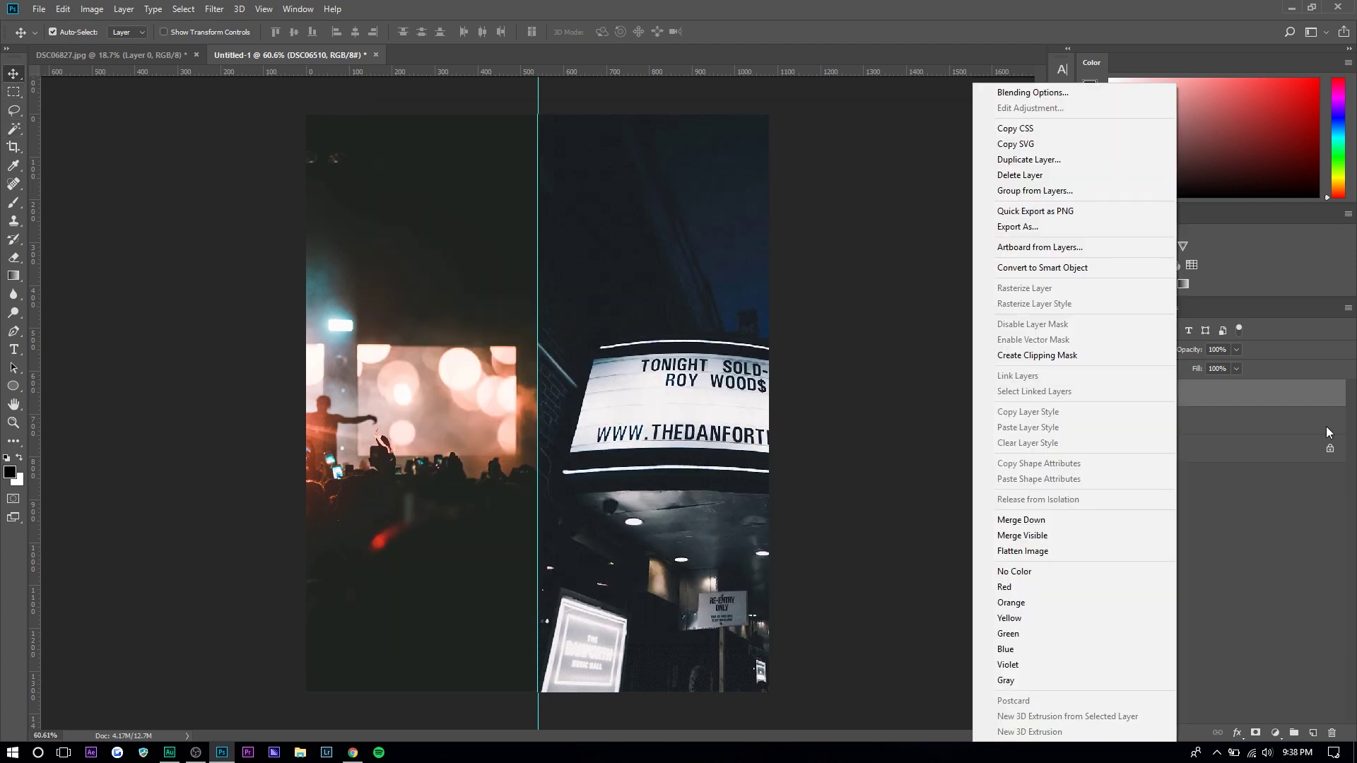
left_click(9, 89)
left_click(14, 95)
left_click_drag(777, 107, 537, 742)
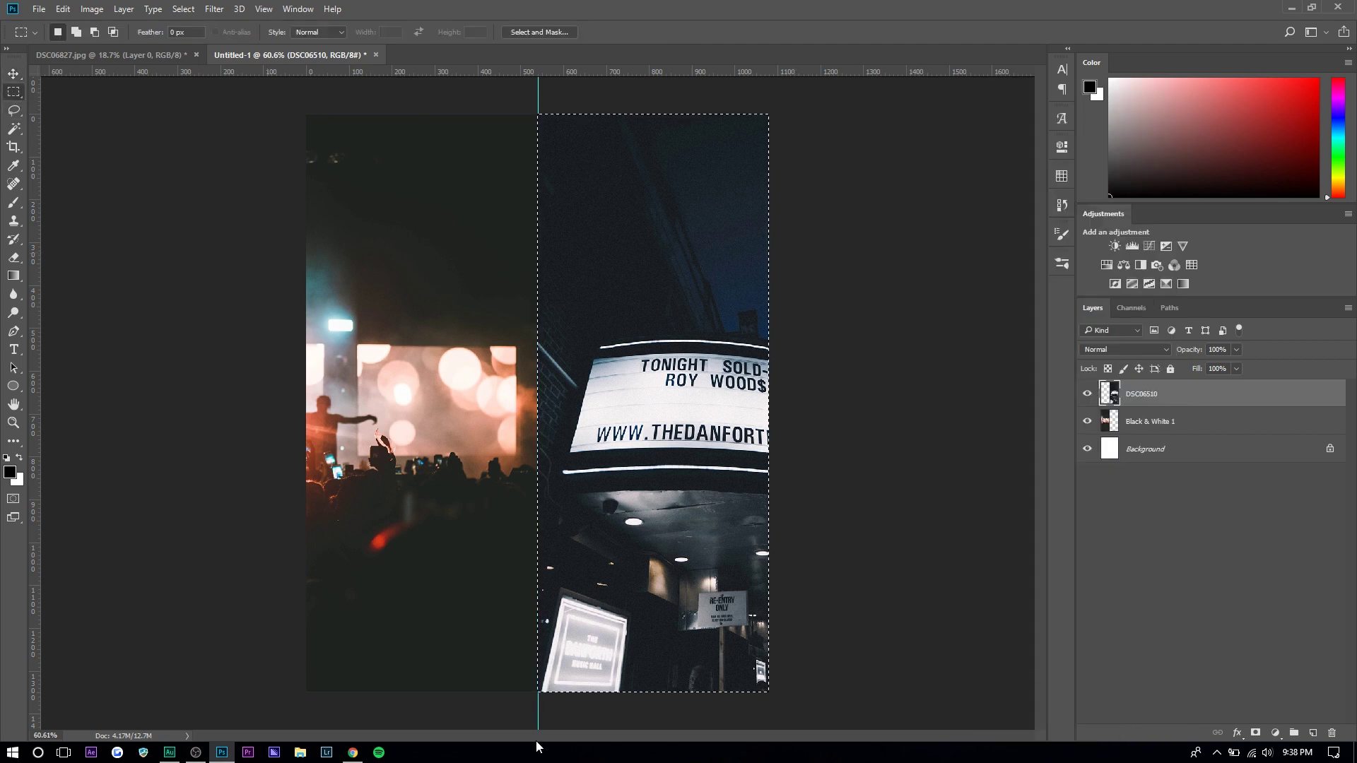
key("Delete")
key("ctrl+d")
key("ctrl+t")
left_click_drag(844, 552, 382, 550)
key("Return")
key("m")
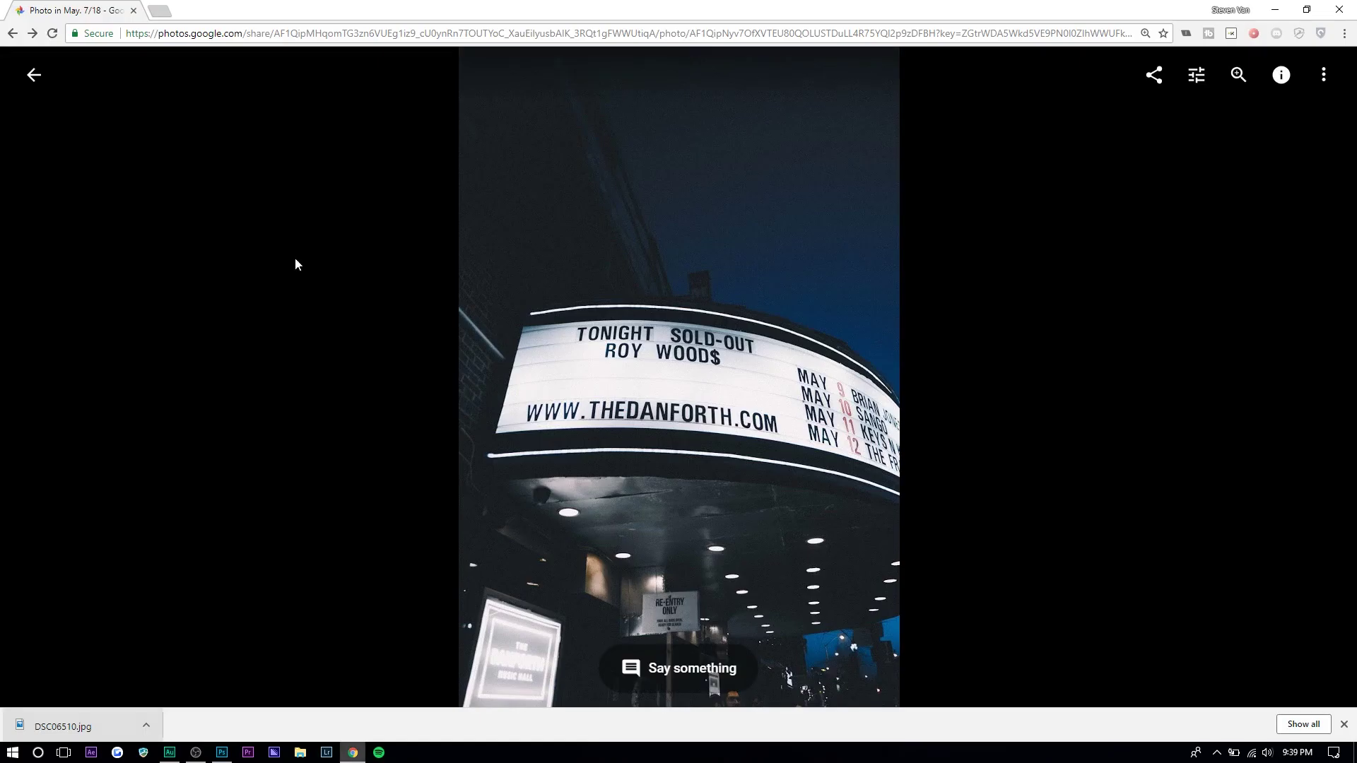
- Switch to Google Photos in Chrome and download the photo of the silhouetted performer against pink and blue light
left_click(352, 752)
key("Escape")
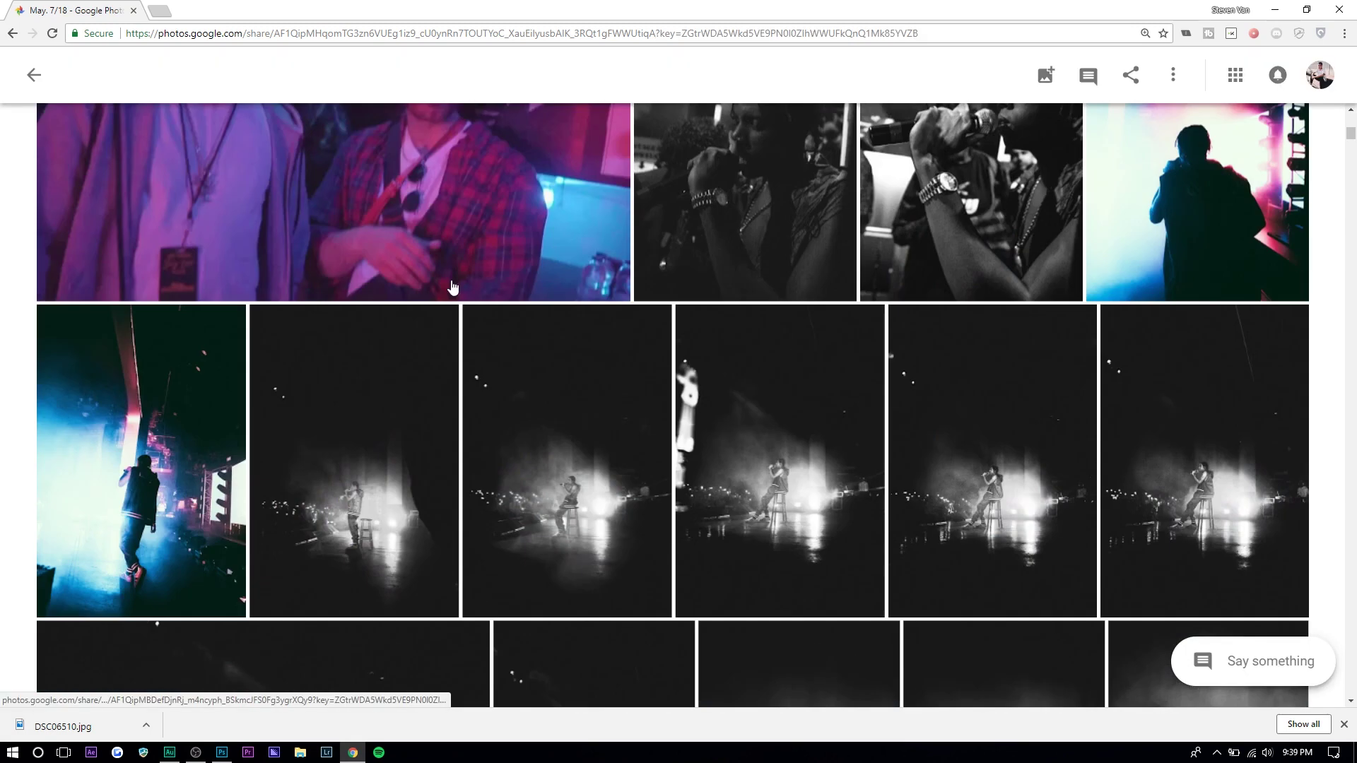
left_click(1258, 213)
left_click(1324, 75)
left_click(1265, 148)
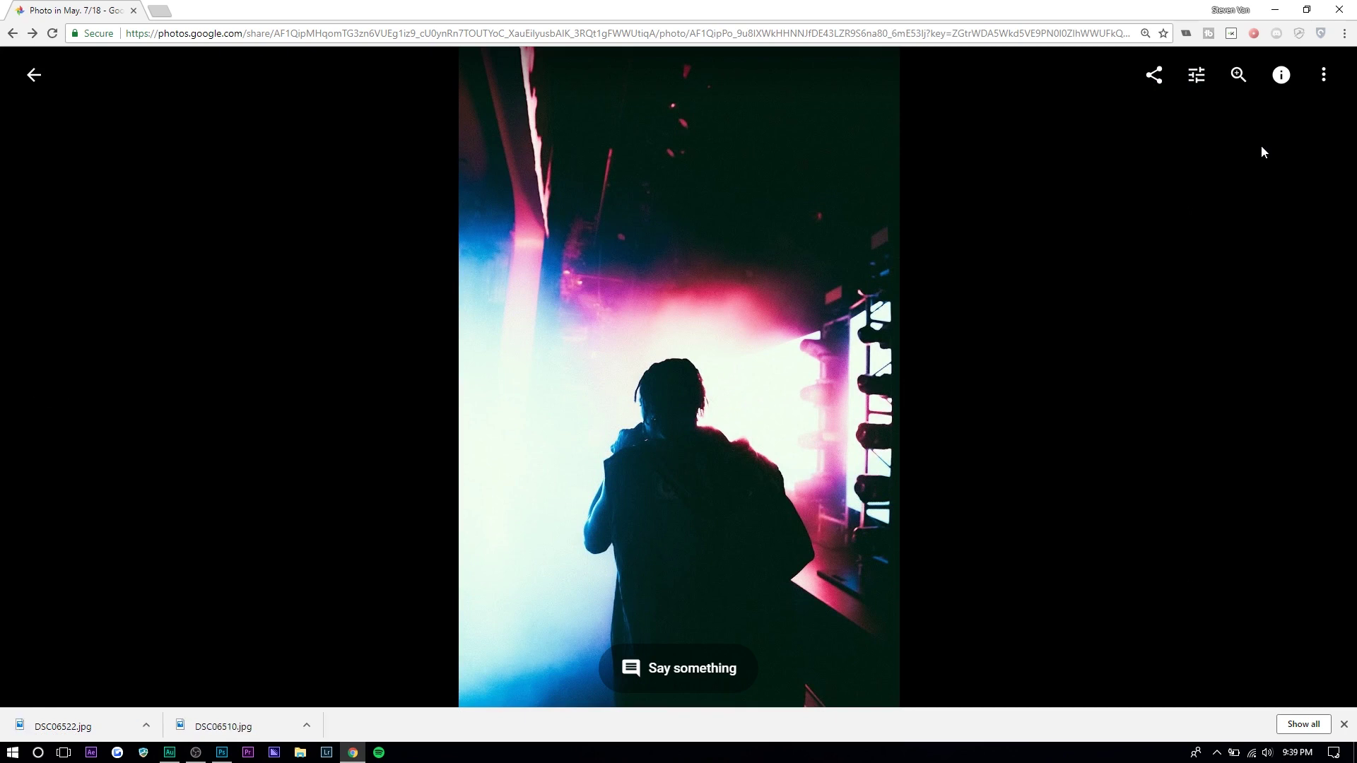
- Place the downloaded DSC06522.jpg in the Photoshop slide against the marquee strip's right edge, and begin exporting the slide
left_click_drag(137, 721, 597, 463)
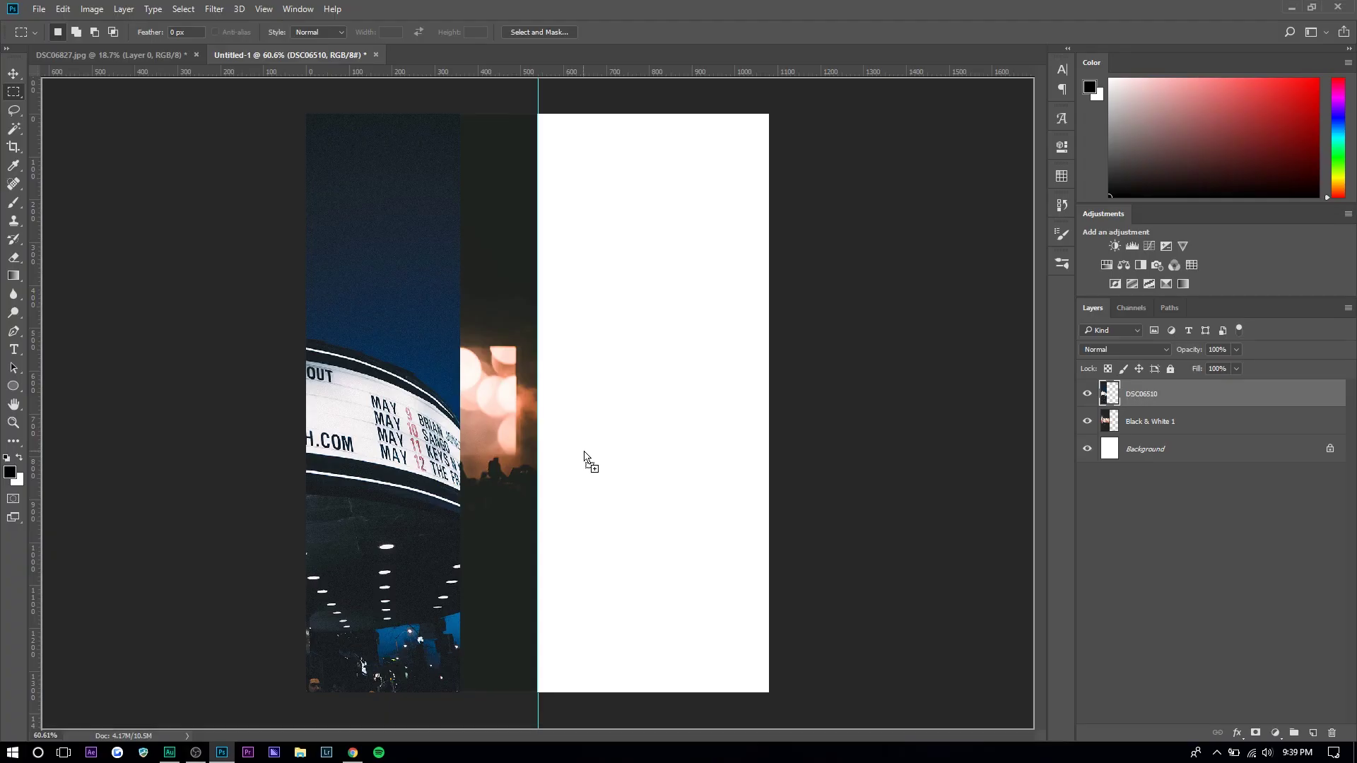
left_click_drag(581, 460, 599, 388)
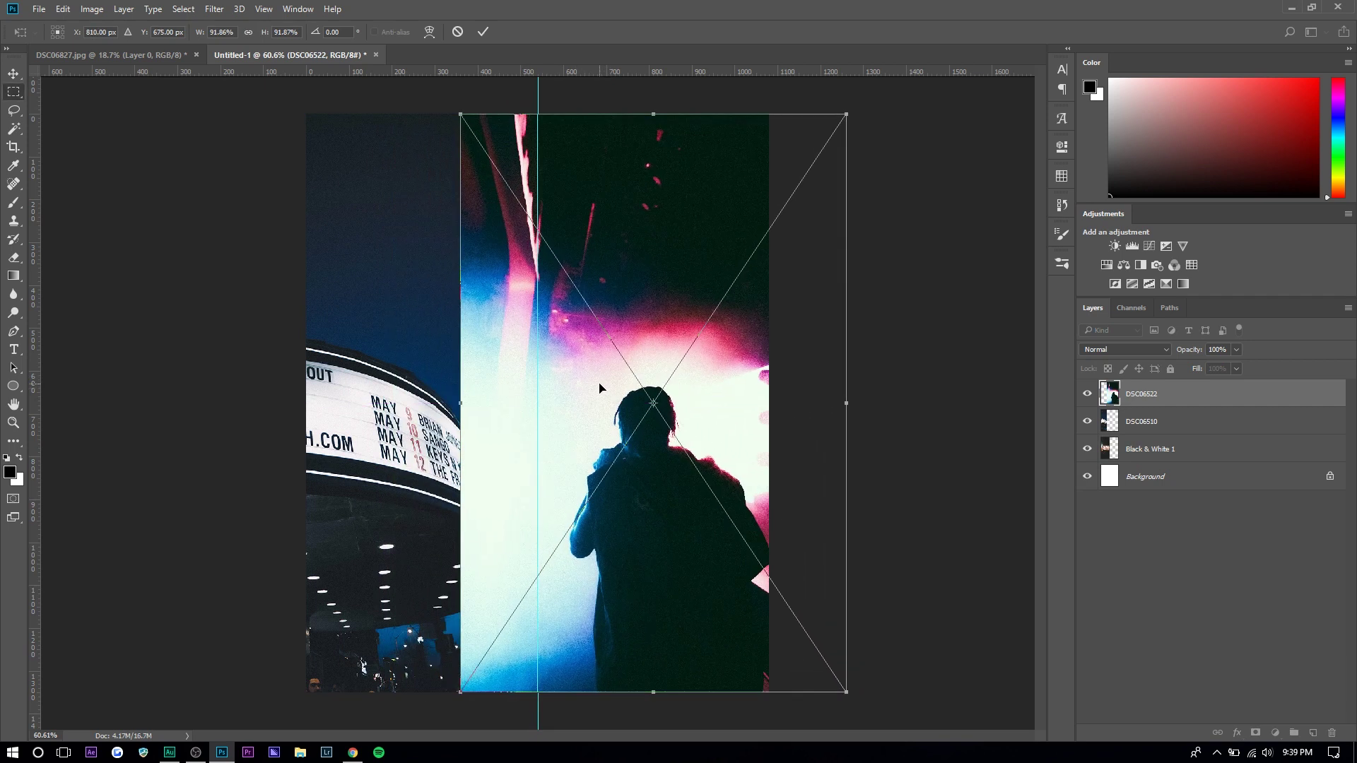
key("Return")
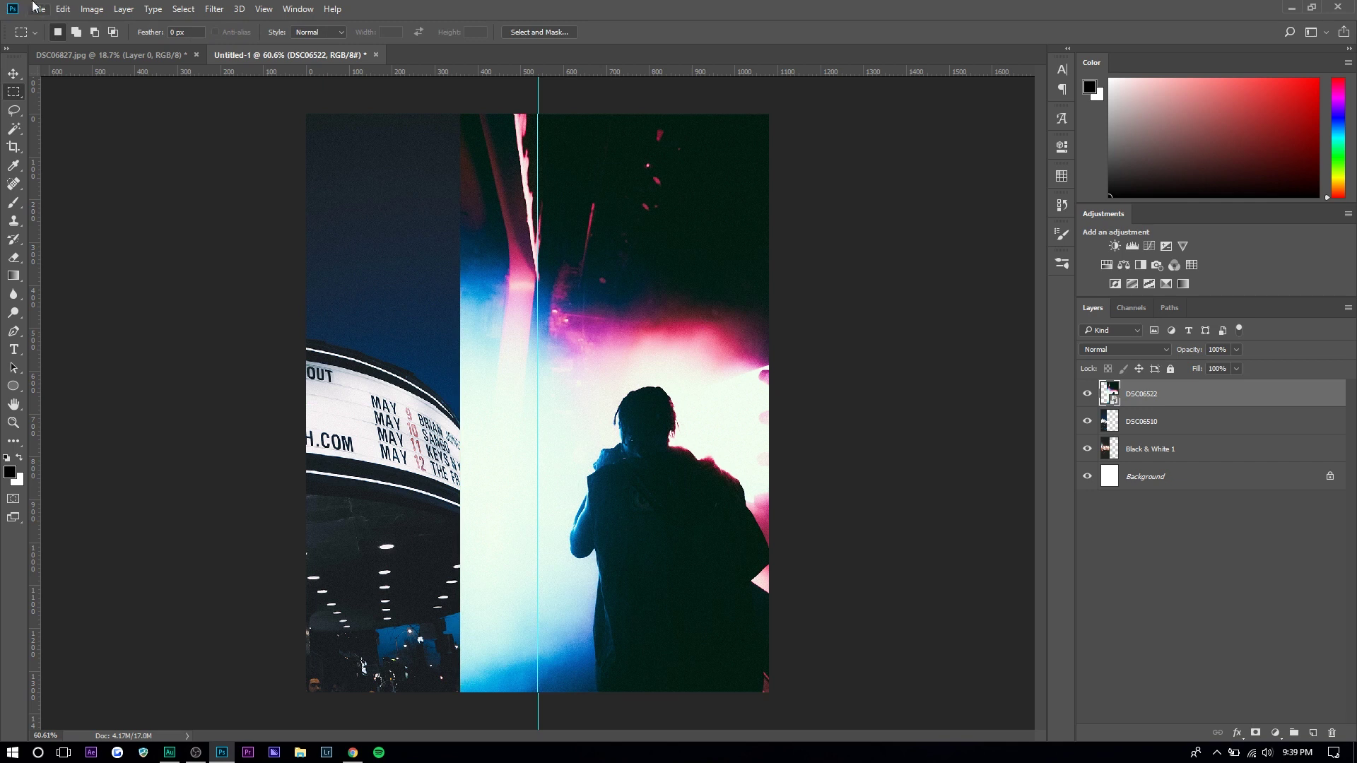
left_click(37, 9)
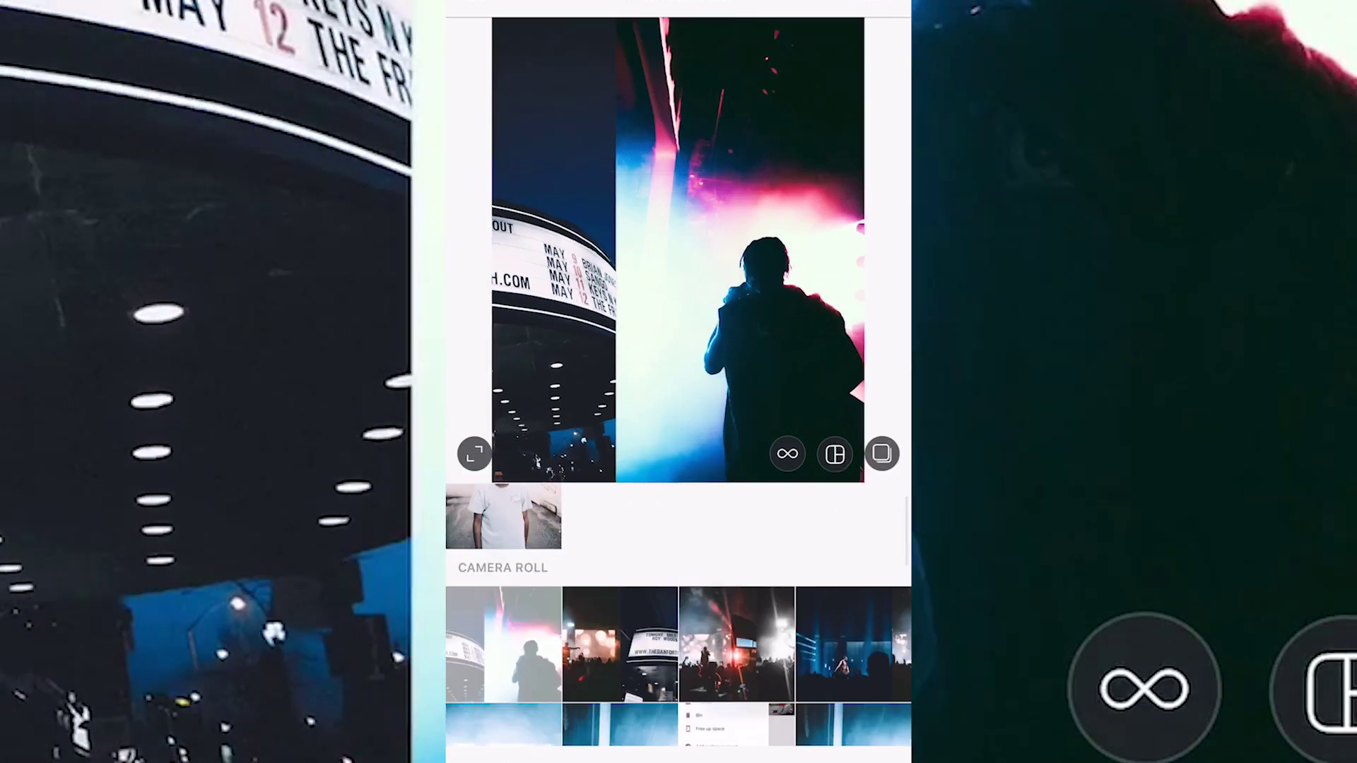
- In Instagram, fit the blue concert slide in its full portrait format and select the four slides in carousel order
left_click(853, 644)
left_click(475, 454)
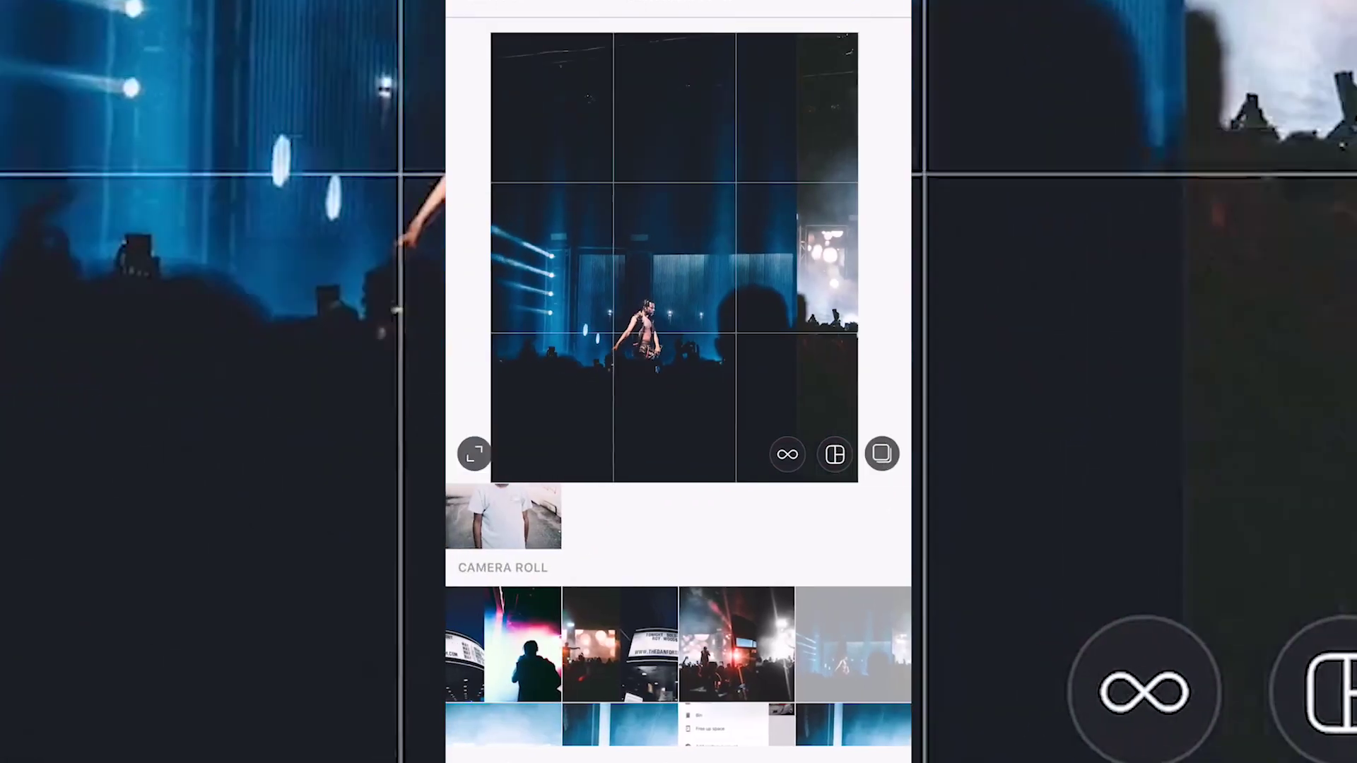
left_click(882, 453)
left_click(736, 644)
left_click(620, 644)
left_click(503, 644)
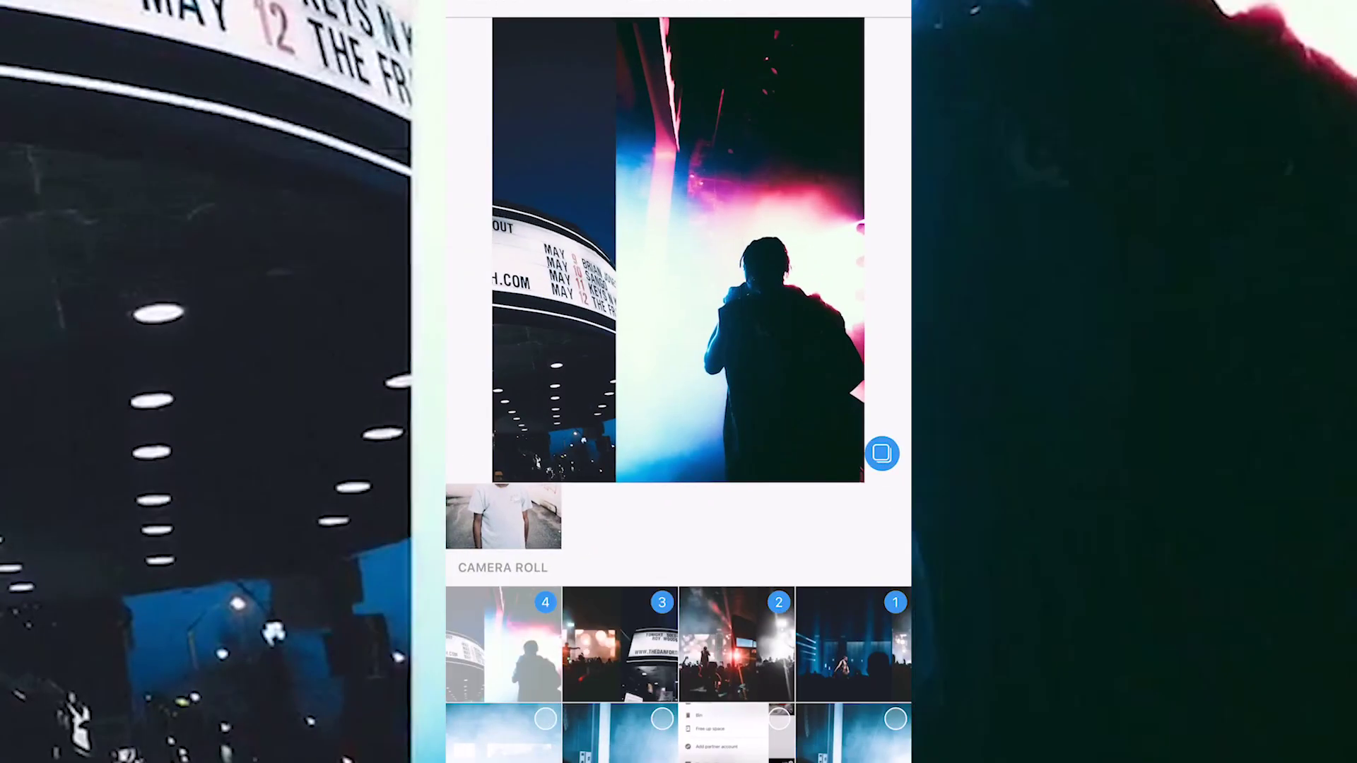
left_click(620, 644)
left_click(736, 644)
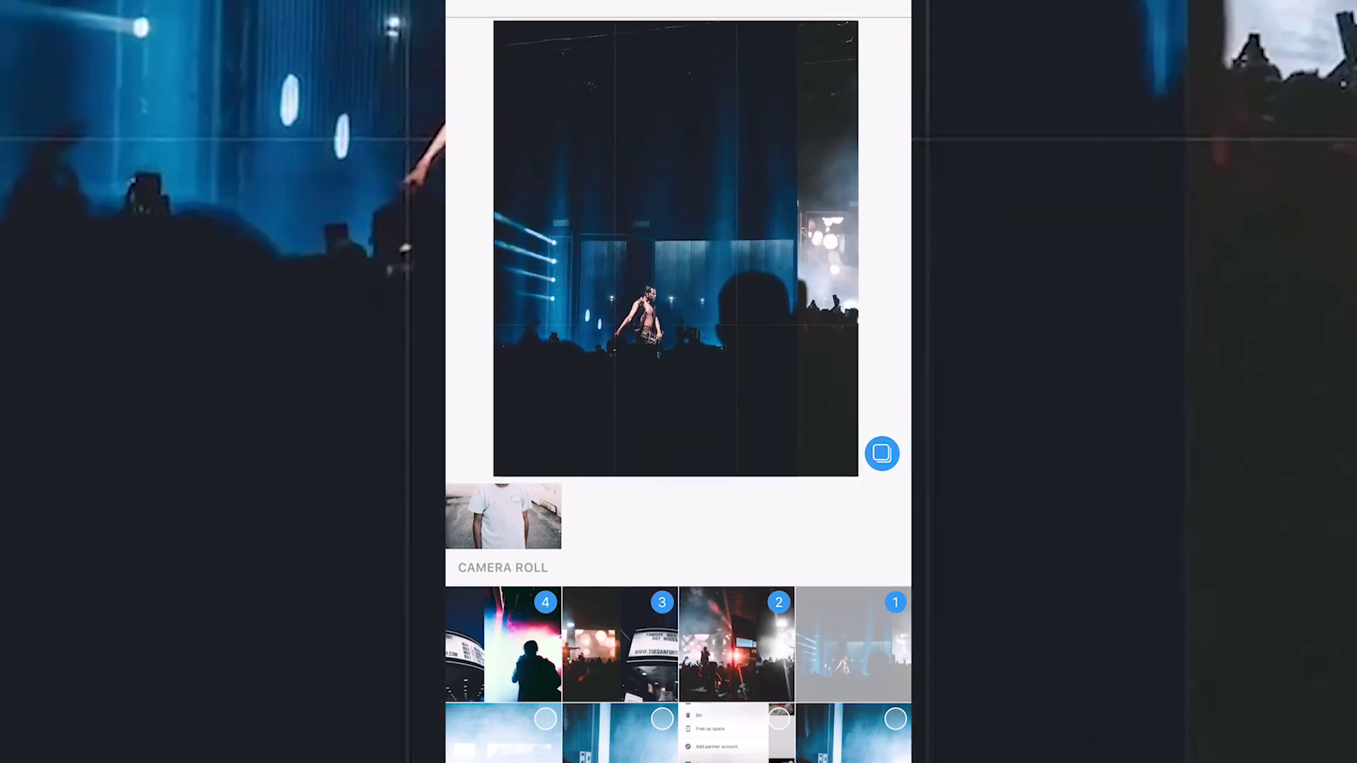